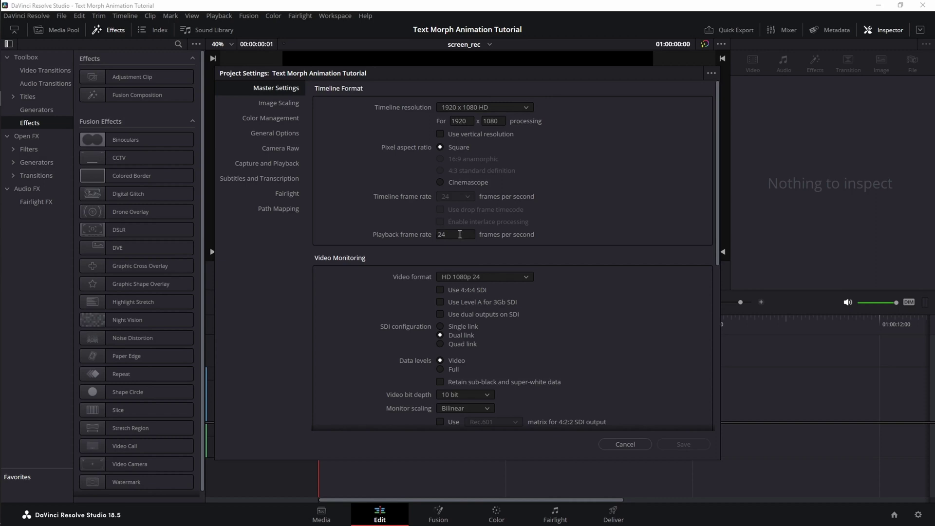
Cancel the 1920 x 1080, 24 fps project settings to return to the empty Edit timeline
left_click(625, 444)
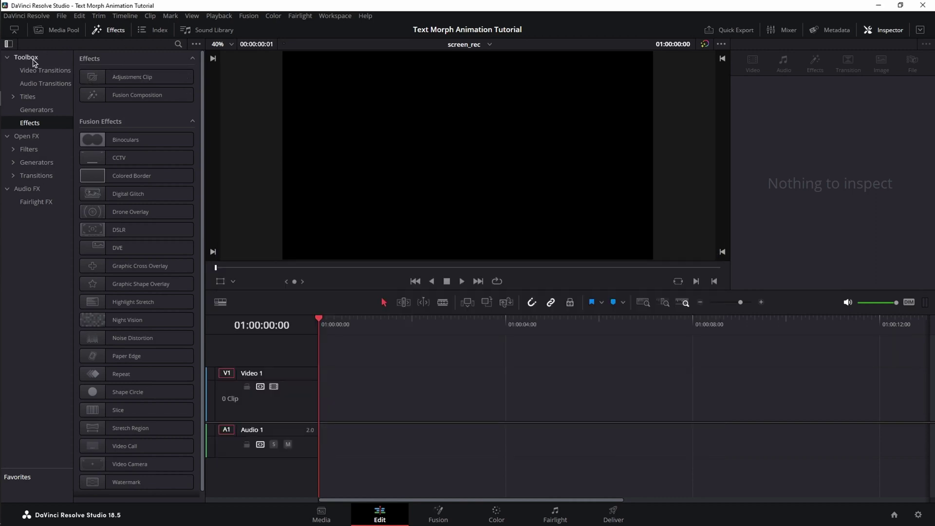
Place a 3-second Fusion Composition clip on Video 1 and park the playhead at the timeline start
left_click(148, 96)
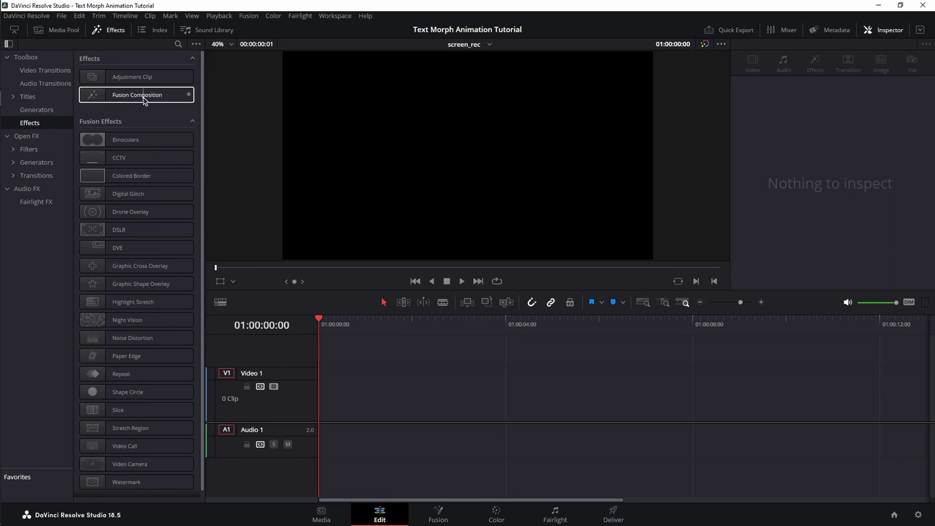
left_click_drag(144, 100, 253, 392)
left_click(114, 30)
left_click(232, 333)
left_click(113, 332)
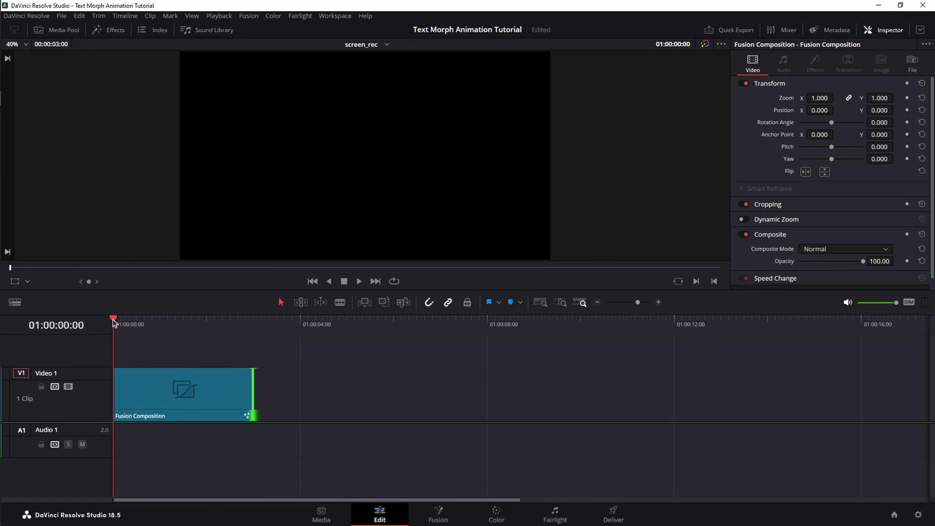
In the Fusion page, add Background and Merge nodes, naming the merge FINAL_MERGE and wiring it to MediaOut1
left_click(438, 516)
left_click_drag(228, 348, 513, 403)
left_click_drag(65, 271, 413, 422)
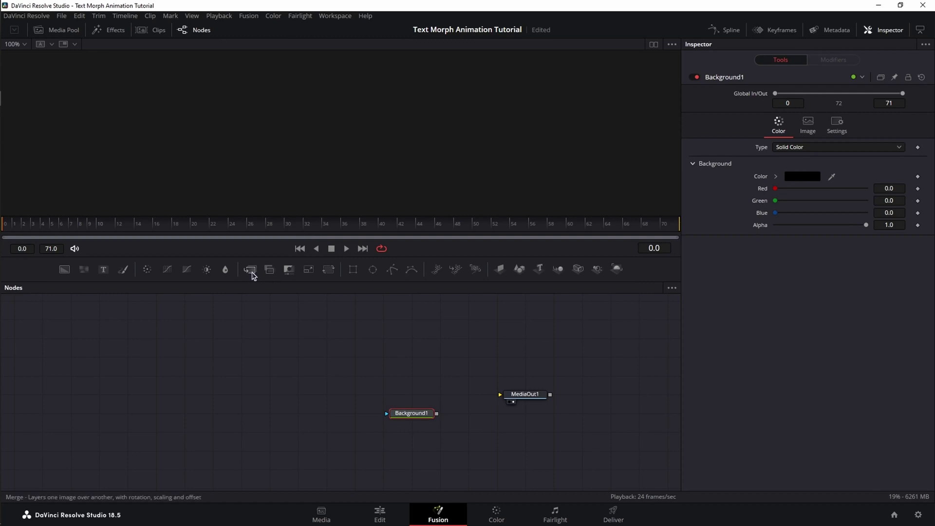
left_click_drag(250, 269, 412, 394)
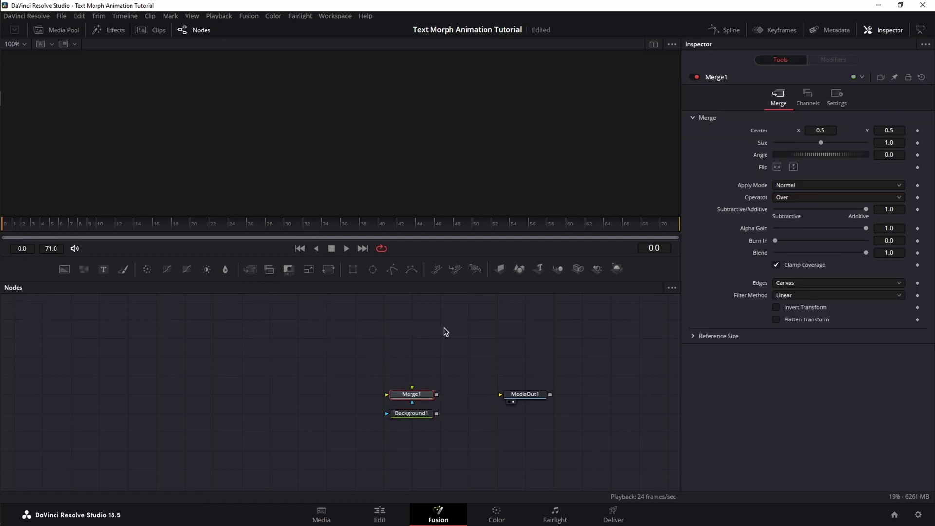
key("F2")
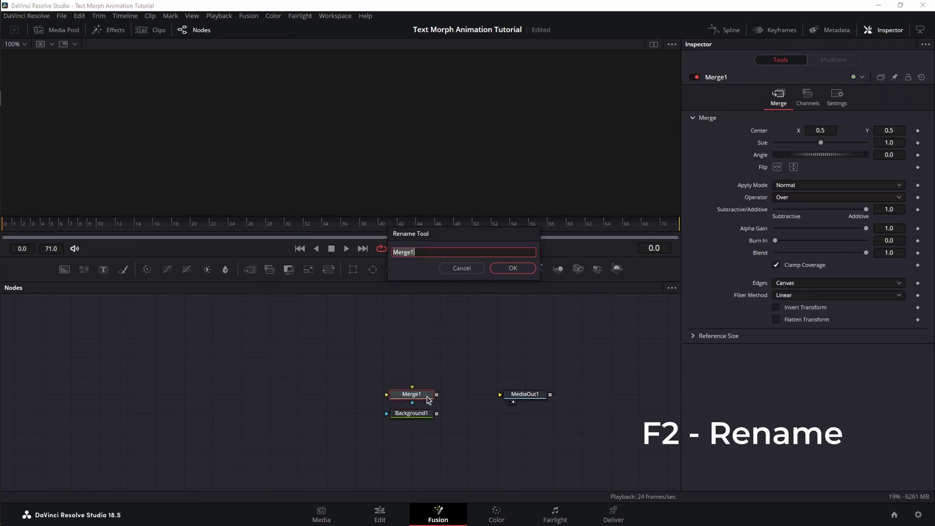
type("FlNAL_MERGE")
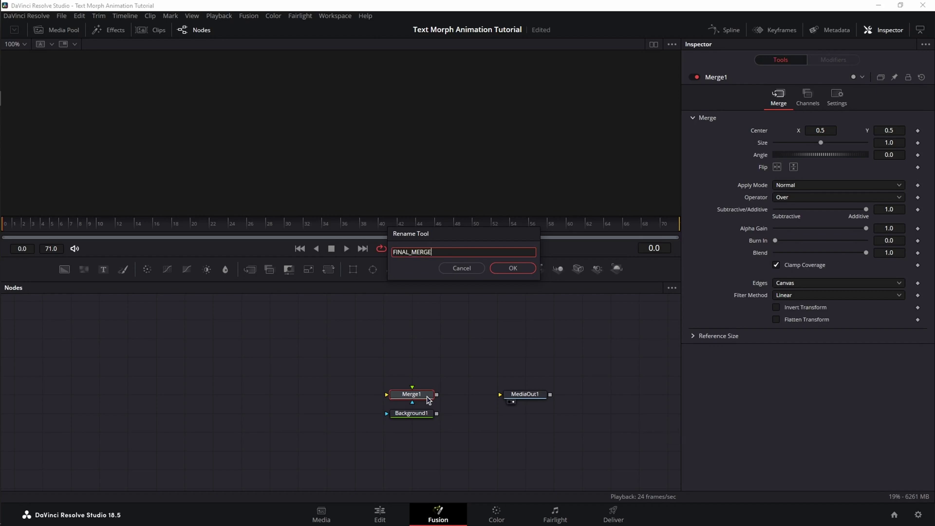
key("Return")
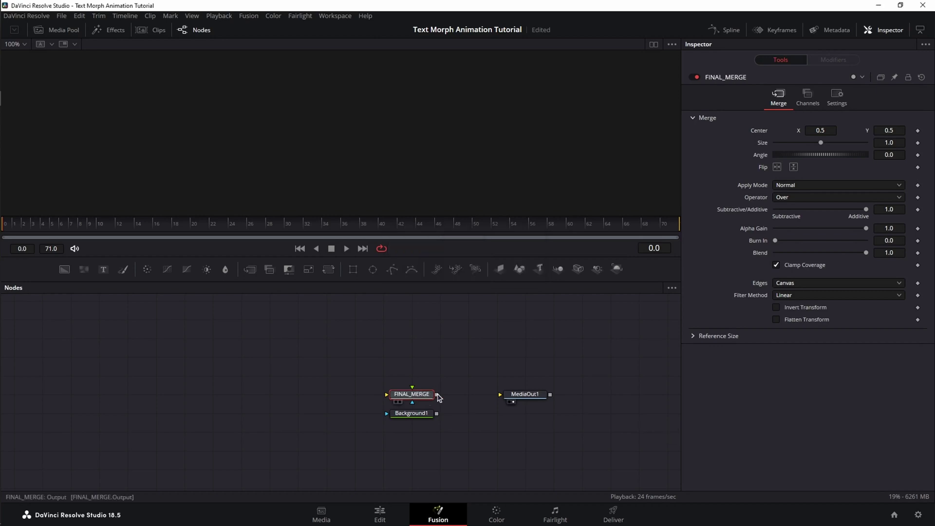
left_click_drag(437, 394, 519, 394)
Rename the background node COLOR_BG and arrange it beneath FINAL_MERGE near MediaOut1
left_click(412, 415)
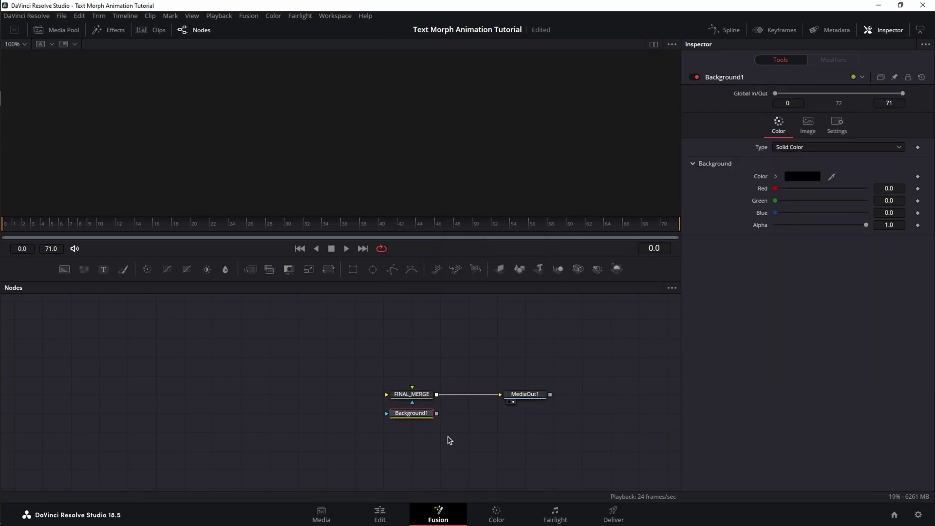
key("F2")
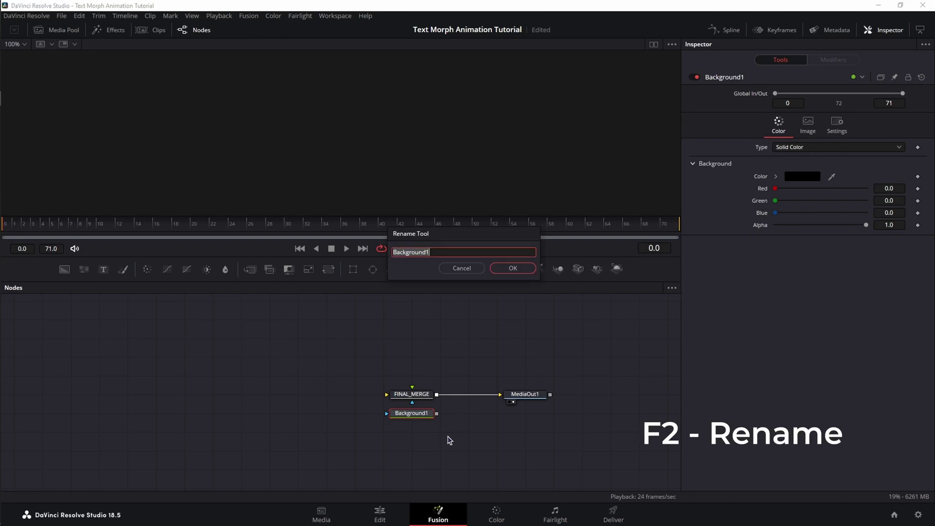
type("COLOR_BG")
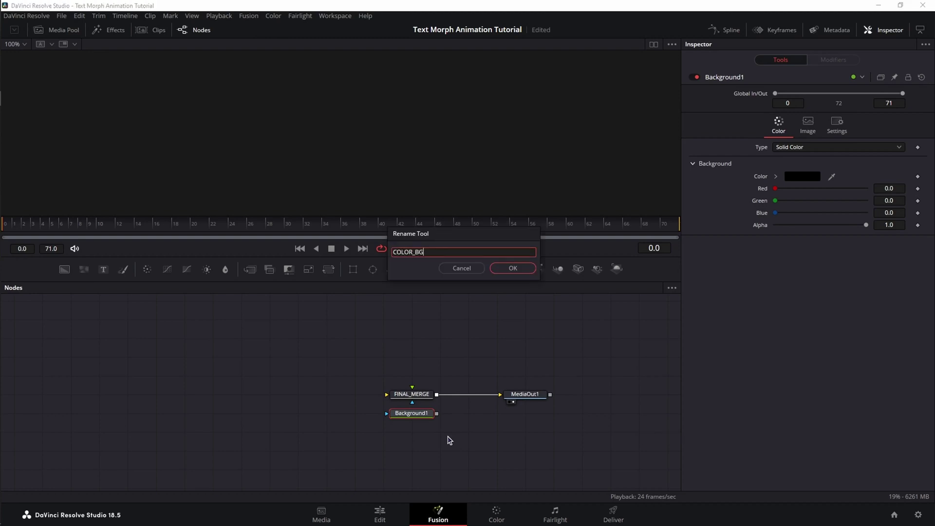
key("Return")
left_click_drag(428, 413, 405, 404)
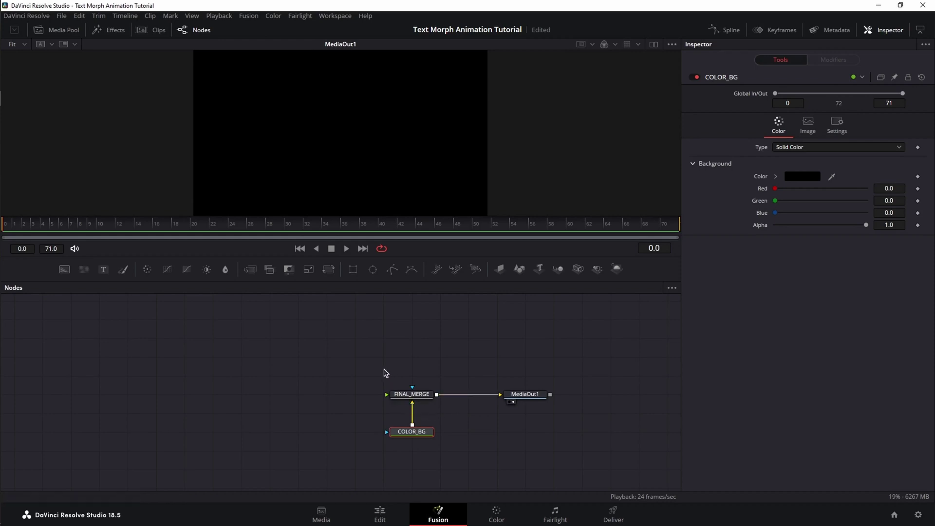
left_click(412, 395, "ctrl")
left_click_drag(411, 393, 470, 396)
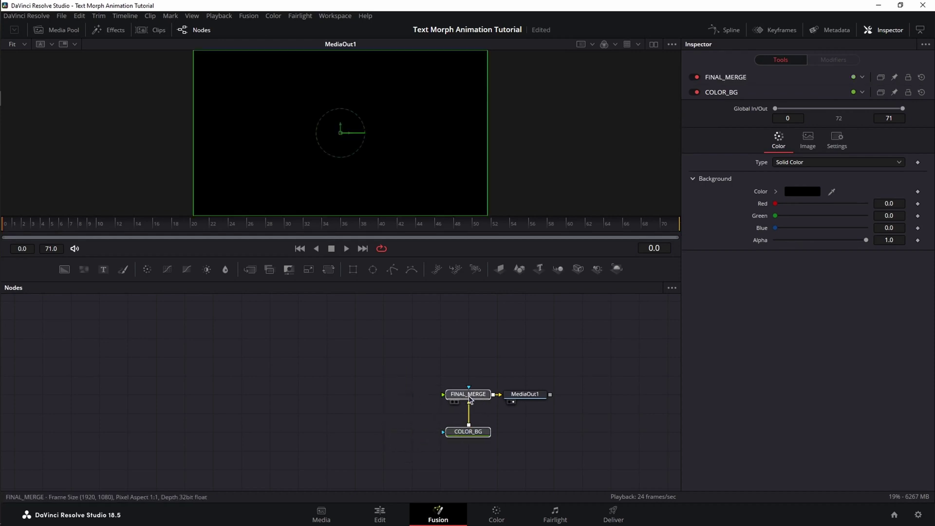
left_click(469, 398)
left_click_drag(486, 432, 486, 414)
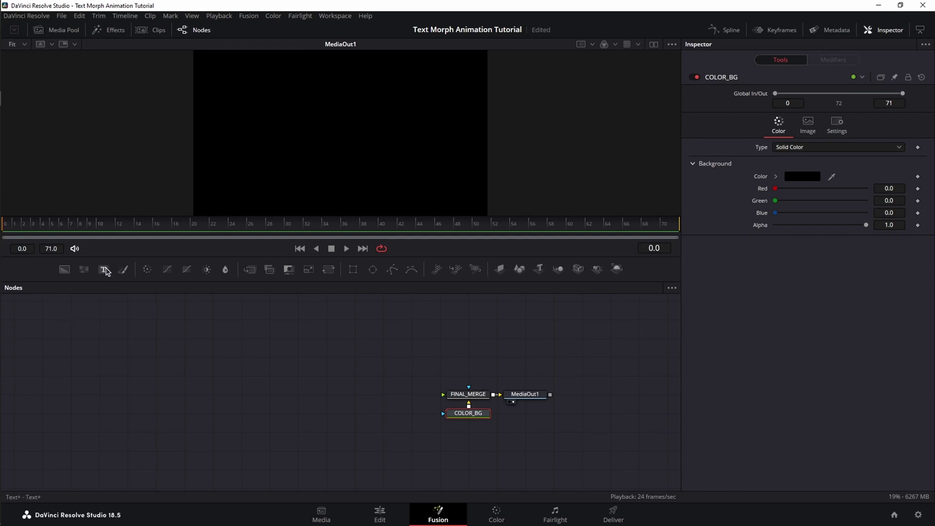
Add a Text node feeding FINAL_MERGE and enter the text MORPHING
left_click_drag(105, 272, 441, 396)
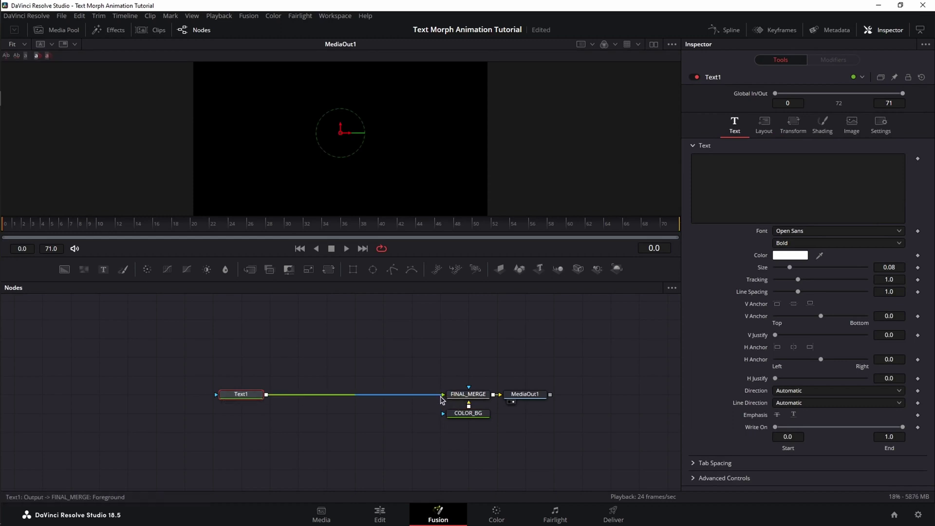
left_click(732, 177)
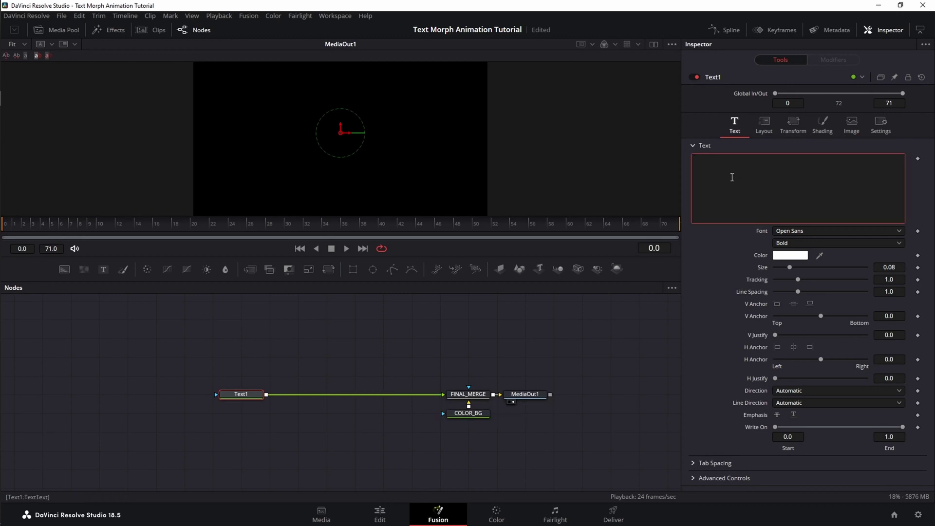
type("MORPHING")
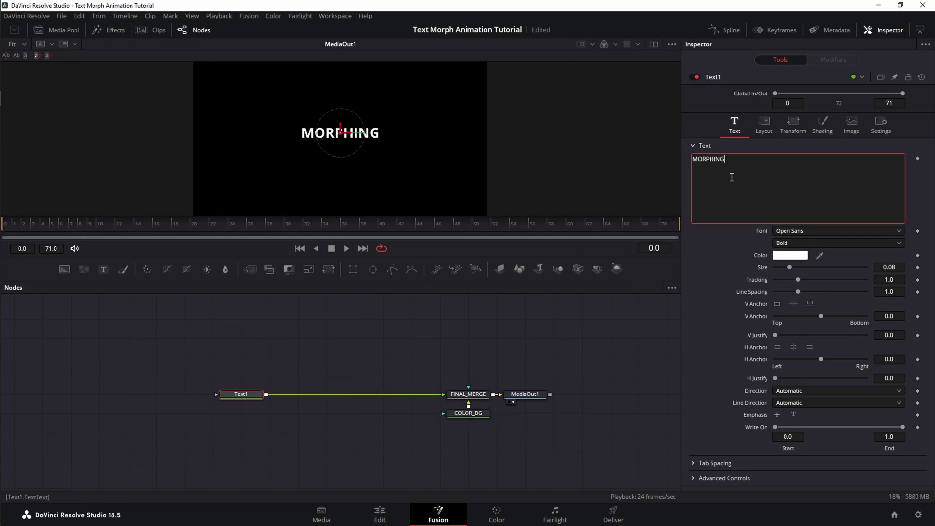
Set the text font to Montserrat, style Black, at size 0.1
left_click(804, 231)
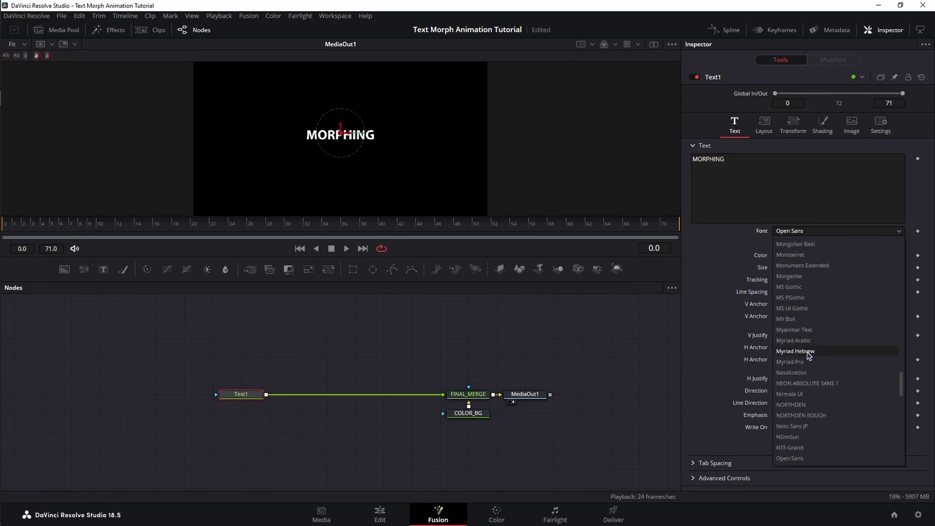
left_click(806, 255)
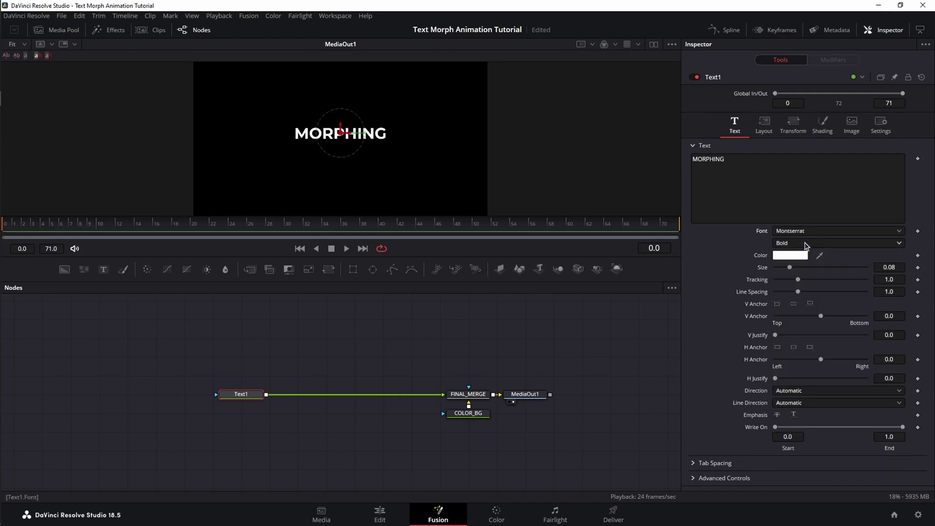
left_click(806, 243)
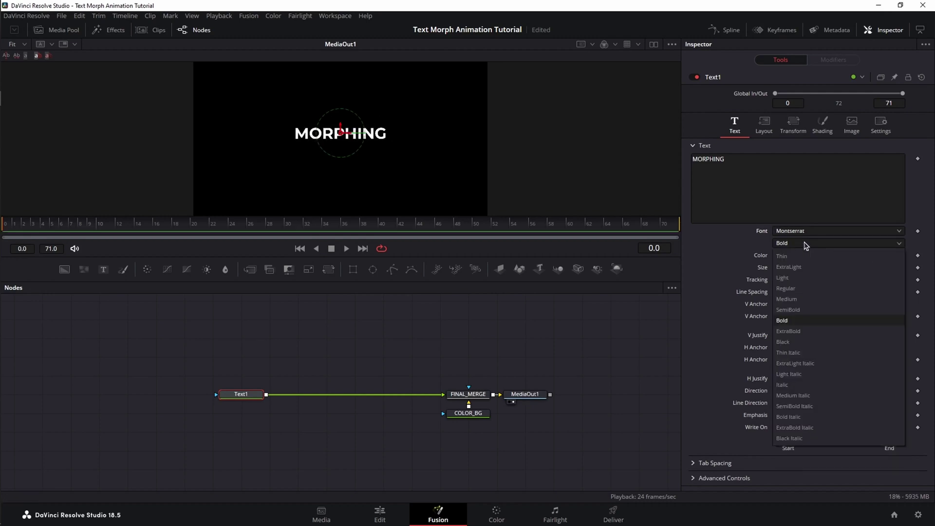
left_click(806, 349)
left_click(890, 267)
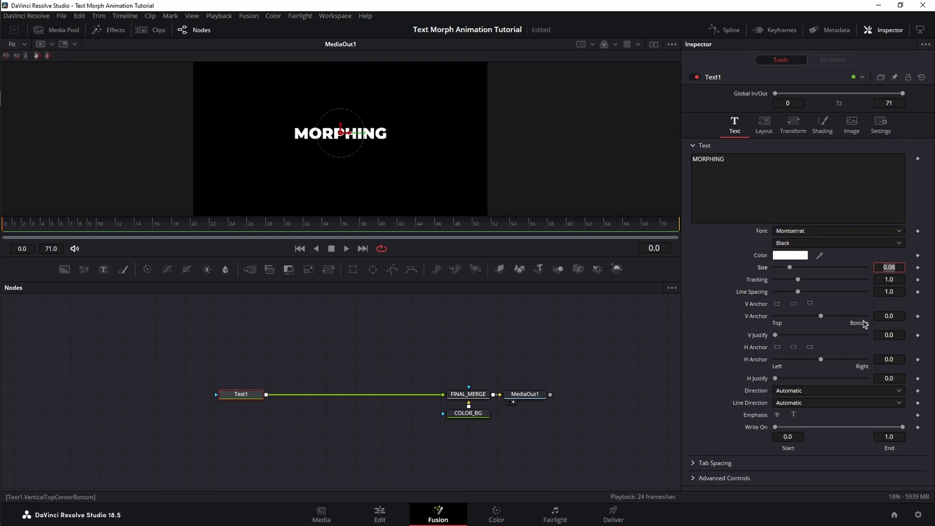
type("0.1")
key("Tab")
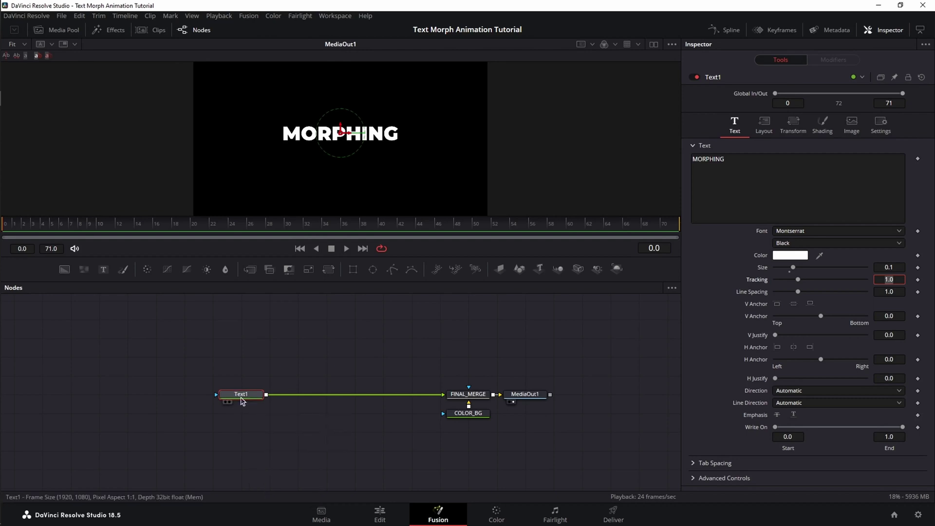
Paste Text1 as a linked Instance_Text1 and test merging the two, which enlarges the text to 0.2112
key("ctrl+c")
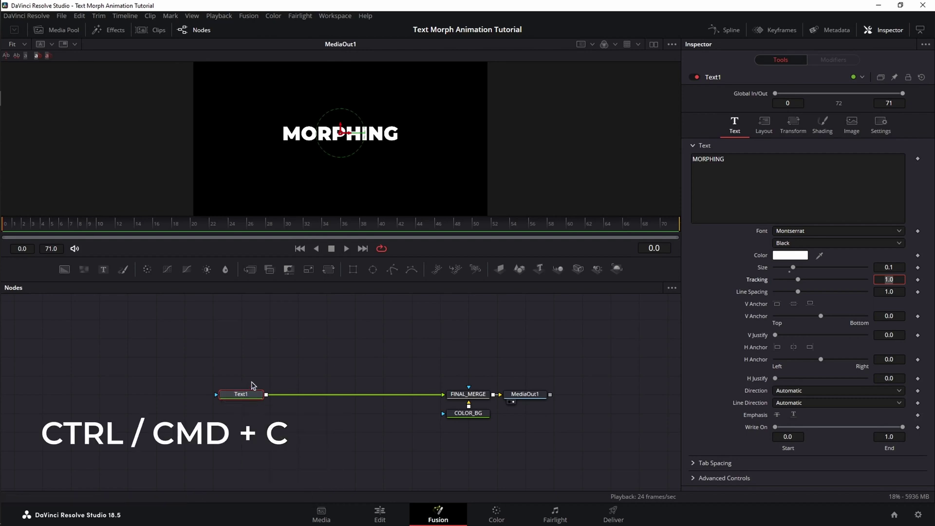
left_click(293, 357)
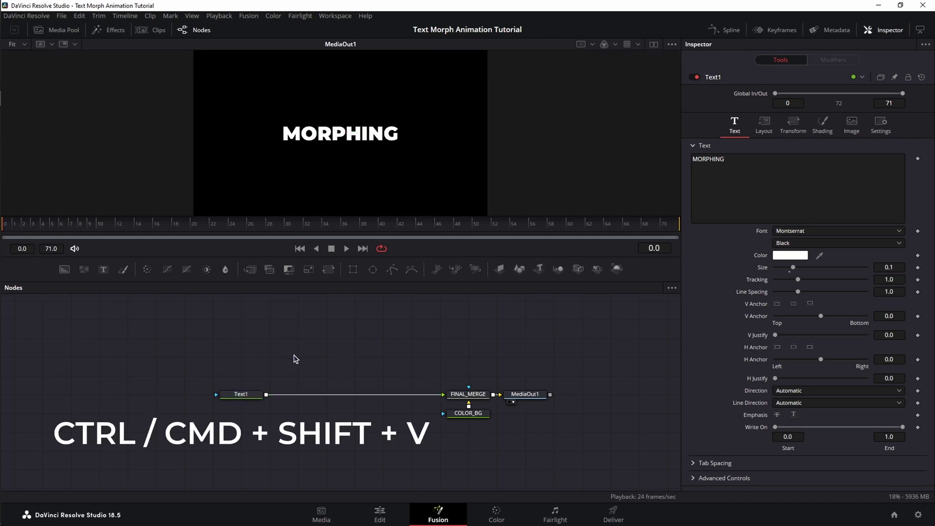
key("ctrl+shift+v")
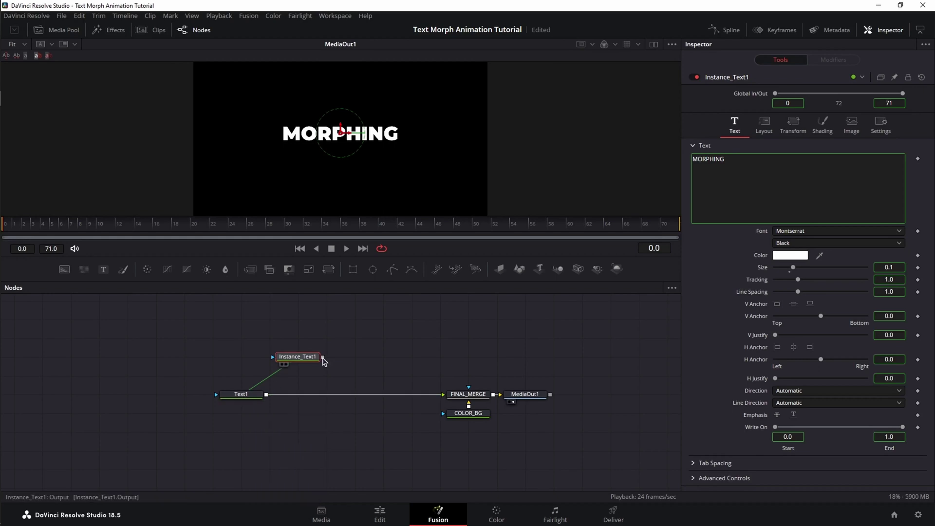
left_click_drag(323, 357, 241, 356)
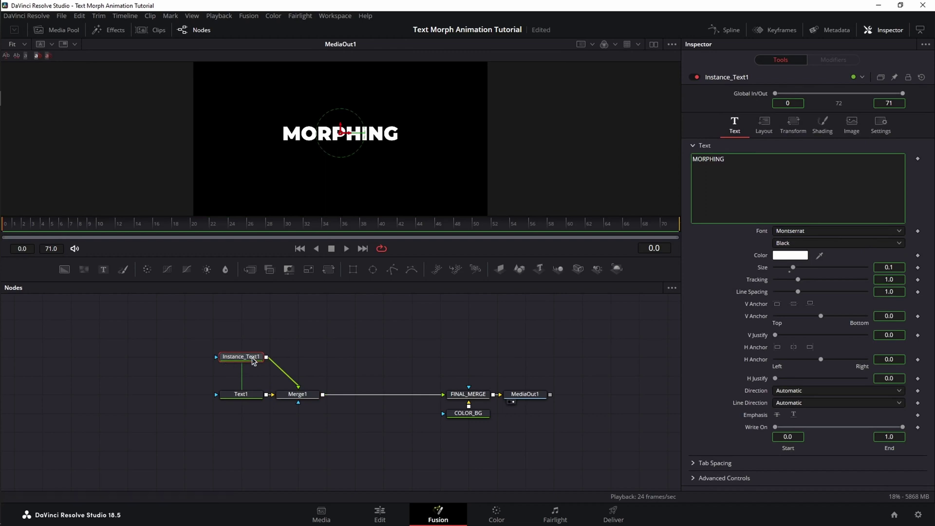
left_click_drag(796, 273, 817, 271)
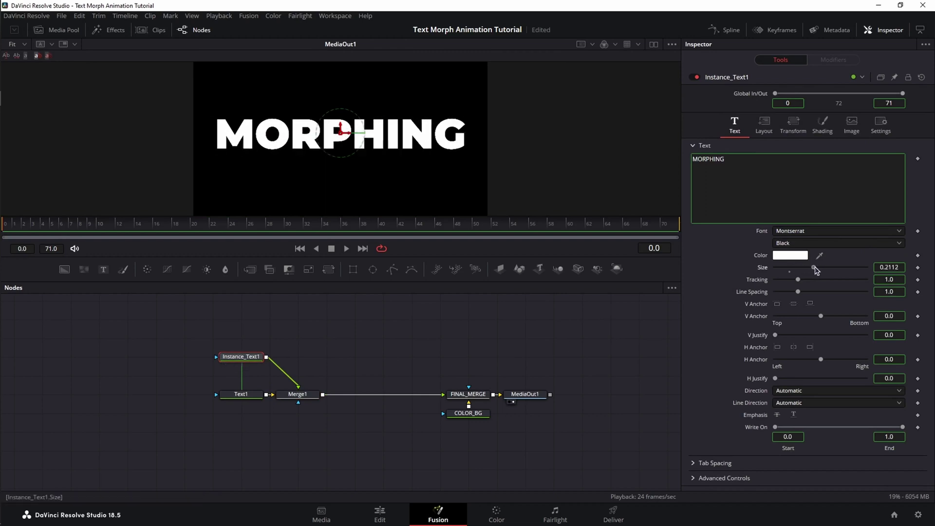
Reset Text1's size to 0.1 and delete the extra Merge1 node
left_click(248, 398)
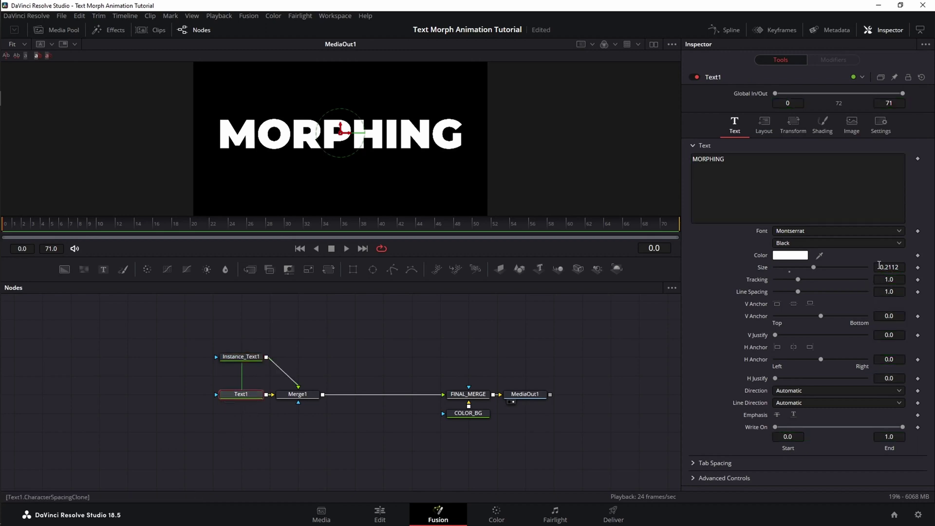
left_click(895, 267)
key("ctrl+a")
type("0.1")
key("Return")
left_click(248, 359)
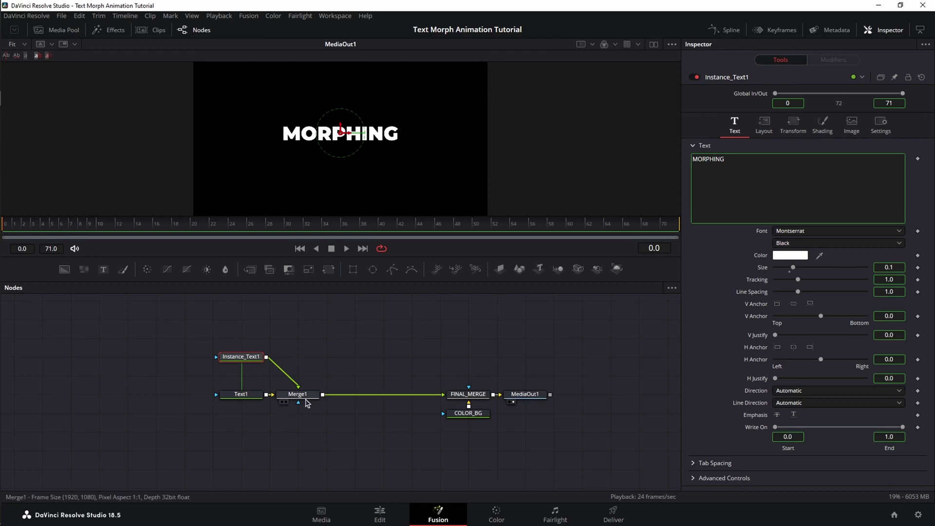
left_click(308, 399)
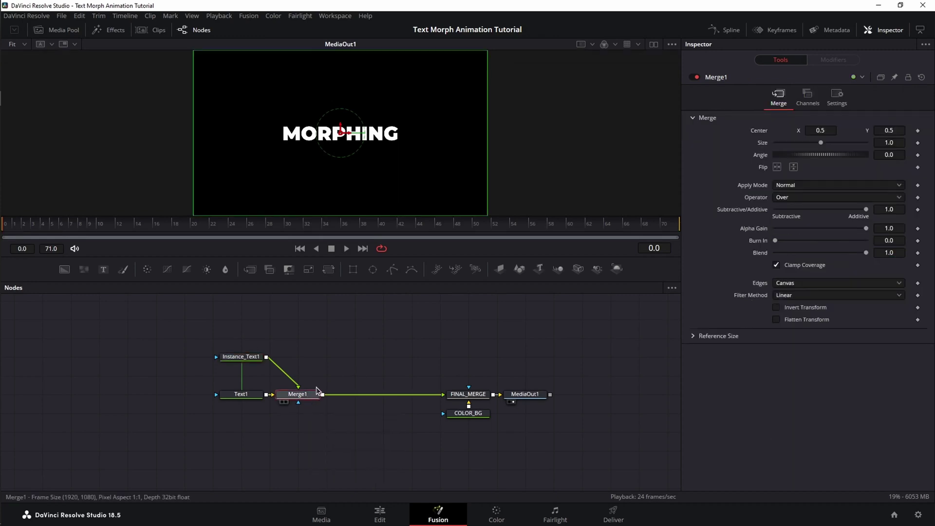
key("Delete")
Deinstance Instance_Text1's text so it can be edited independently of Text1
left_click(251, 359)
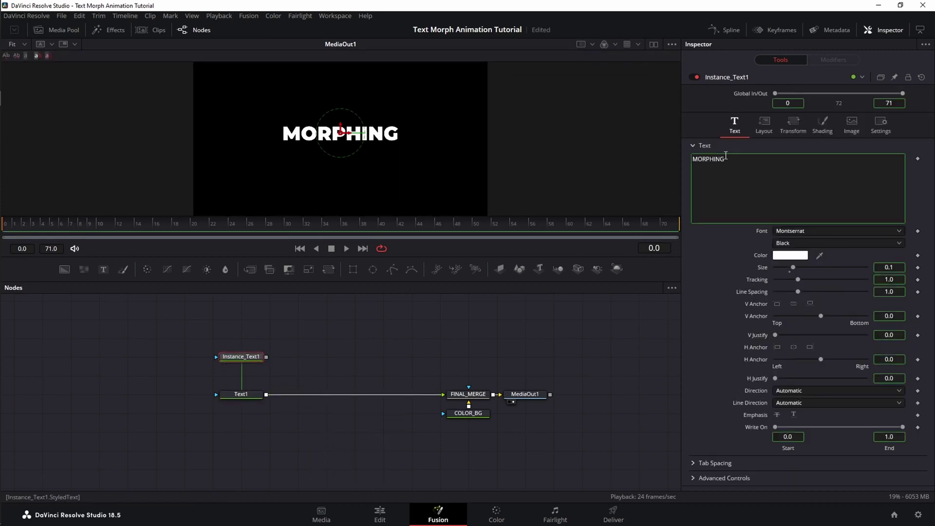
right_click(766, 183)
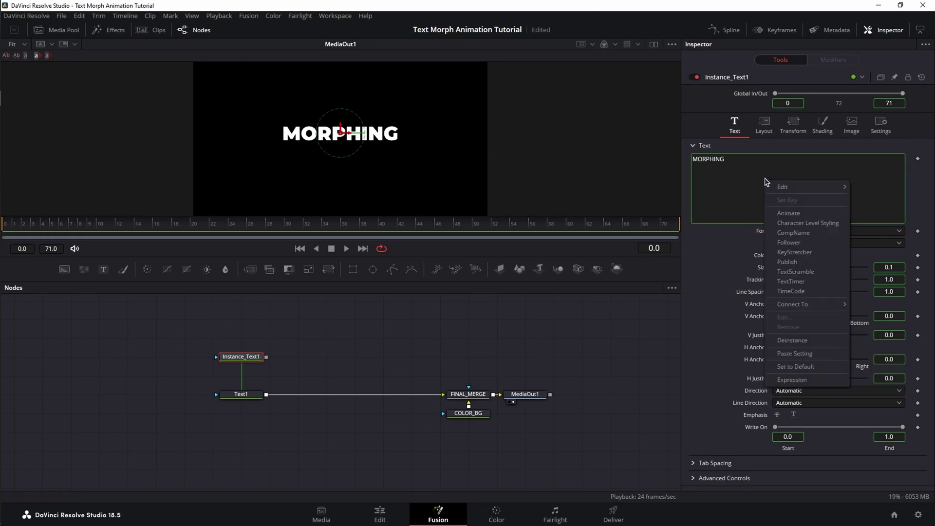
left_click(795, 341)
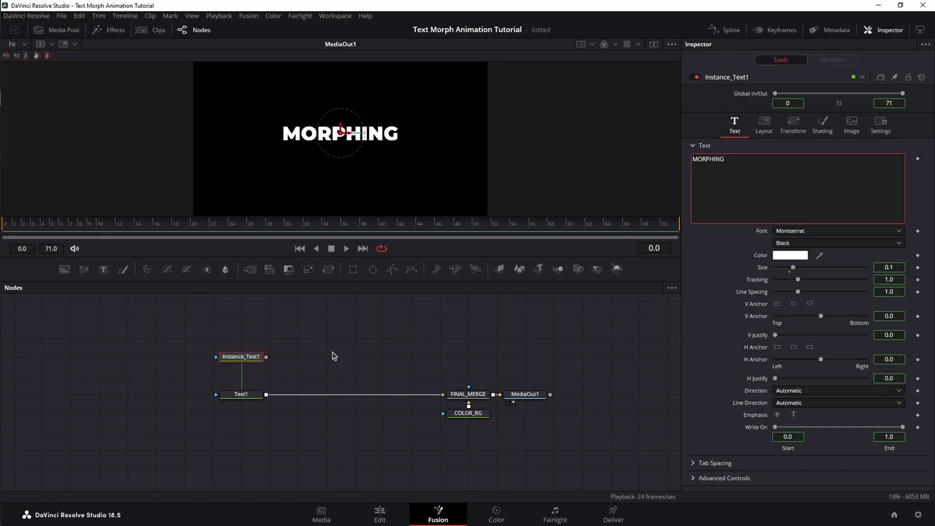
Insert a Dissolve node between Text1 and FINAL_MERGE, with Instance_Text1 as its foreground
left_click(349, 337)
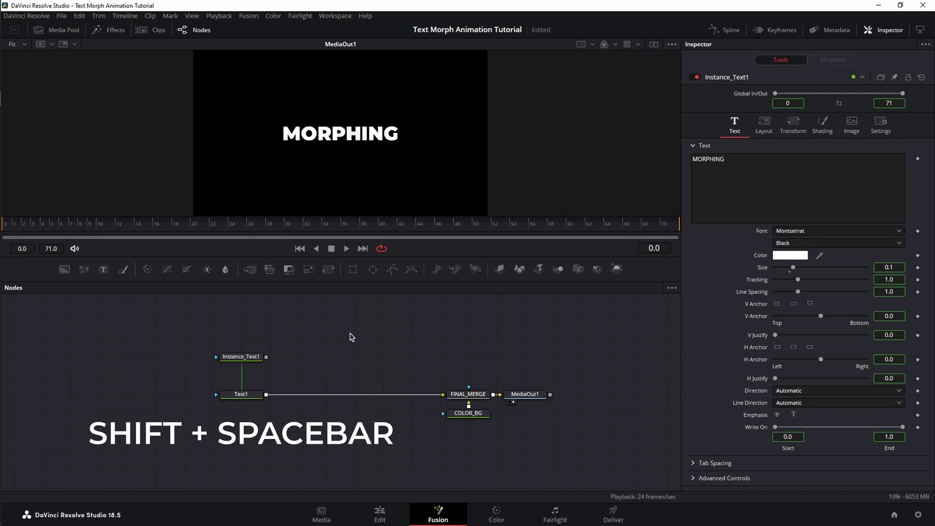
key("shift+space")
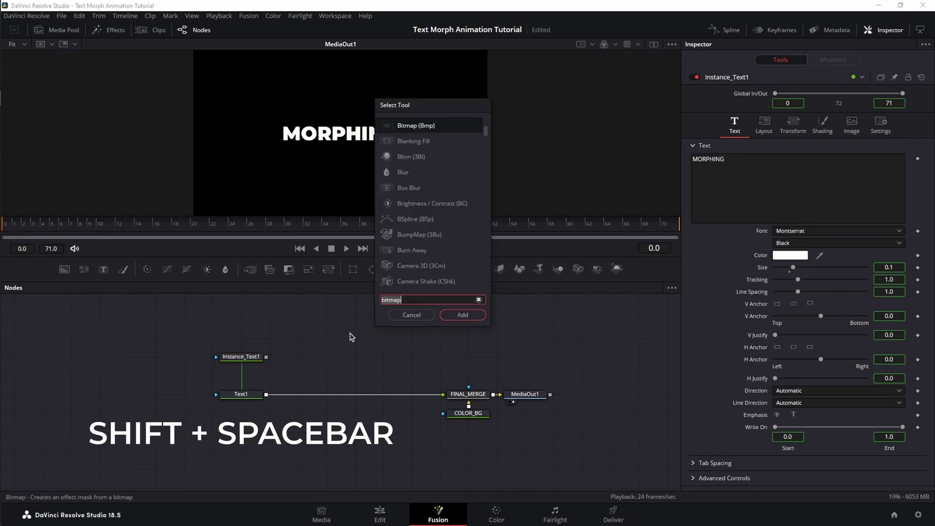
type("diss")
key("Return")
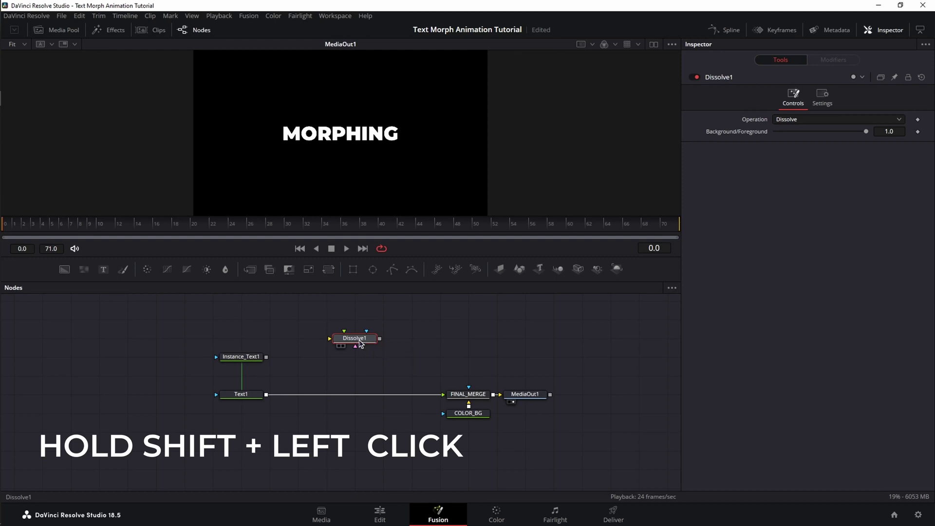
left_click_drag(362, 343, 342, 397)
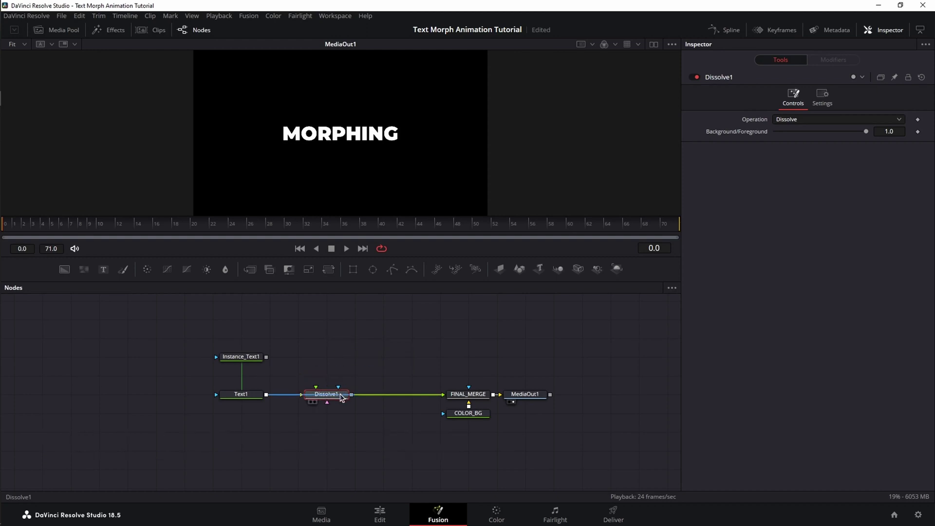
mouse_move(343, 397)
left_mouse_down()
mouse_move(359, 360)
mouse_move(361, 398)
left_mouse_up()
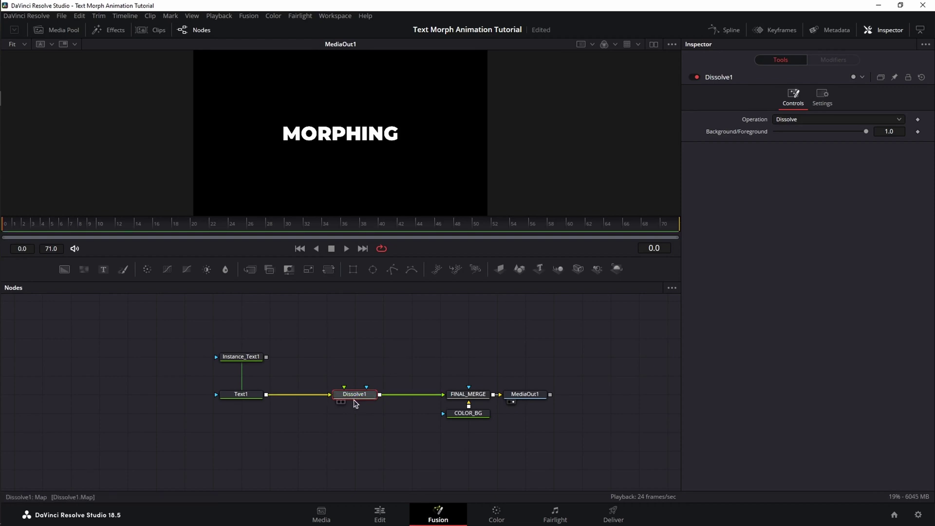
key("ctrl+z")
key("ctrl+shift+z")
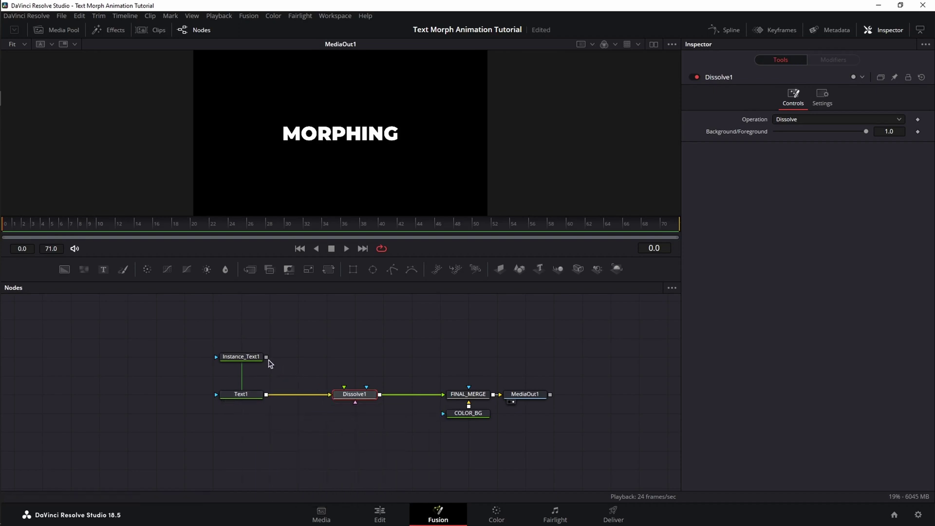
left_click_drag(266, 357, 351, 393)
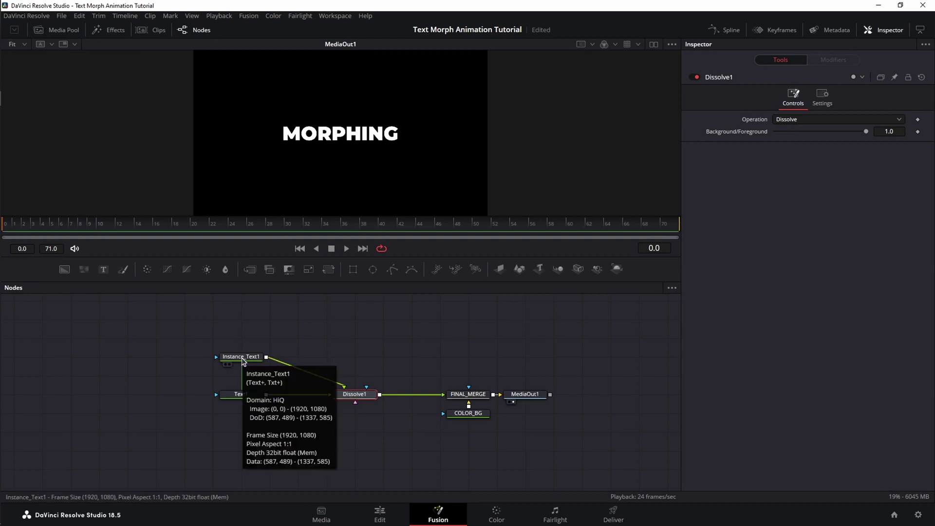
Select the word MORPHING in Instance_Text1's text box to replace it
left_click(243, 359)
double_click(689, 161)
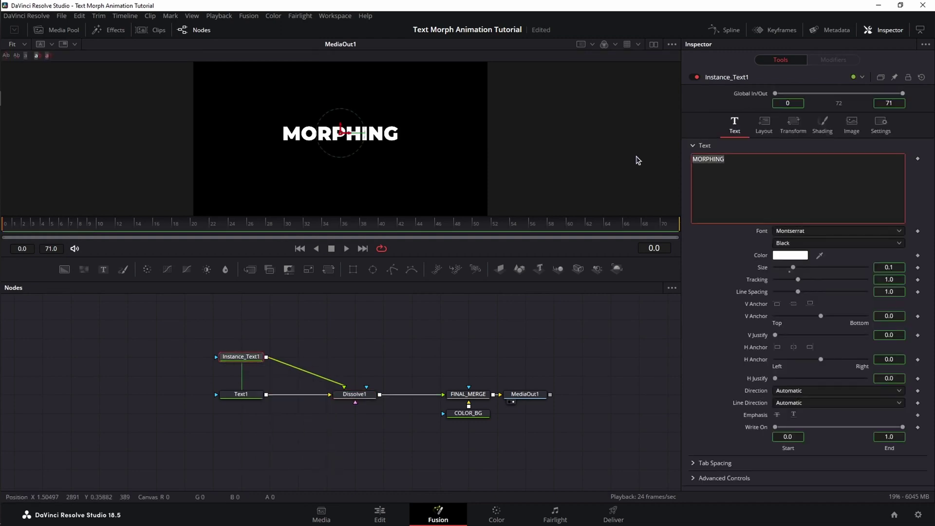
type("SO")
key("BackSpace")
key("BackSpace")
Change Instance_Text1 to SOMETHING and keyframe Dissolve1's Background/Foreground at 0.5 on frame 36
type("SOMETHING")
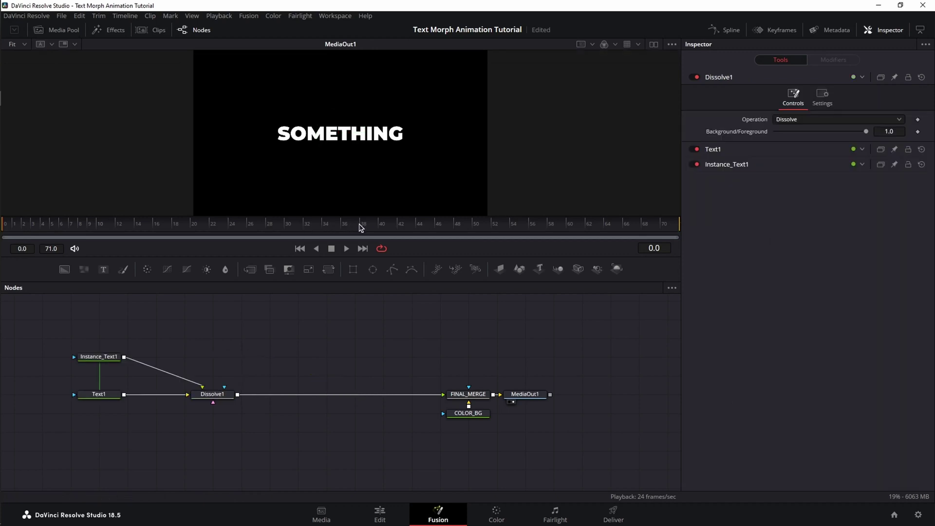
left_click(342, 228)
left_click(217, 393)
left_click(890, 133)
key("Return")
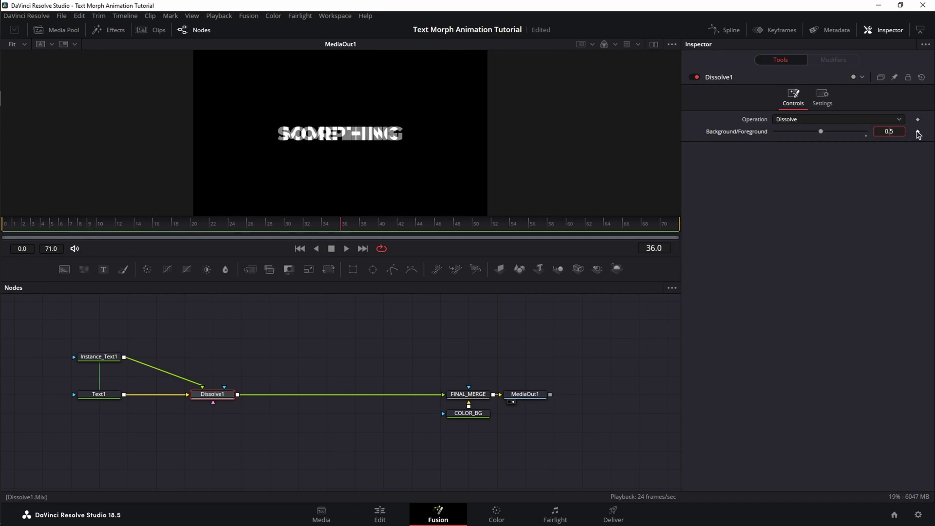
left_click(918, 132)
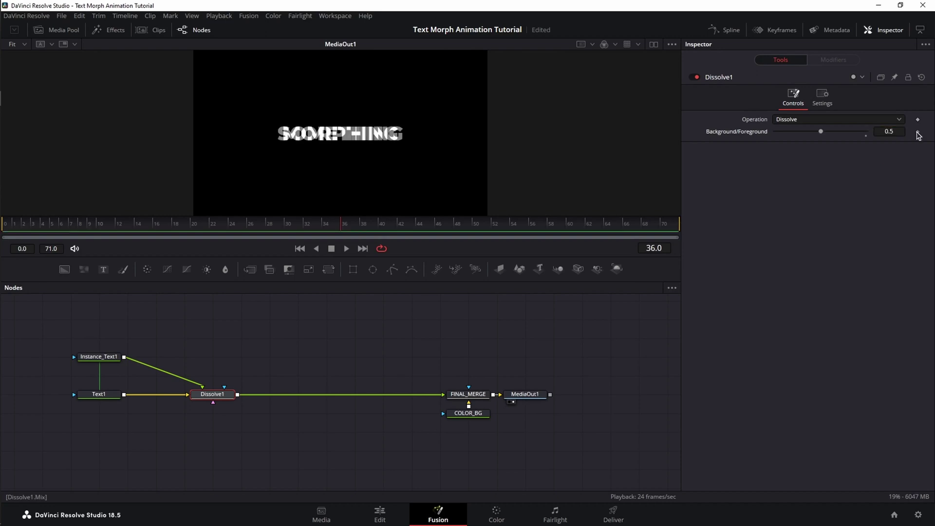
Keyframe the Dissolve1 blend at 0.0 on frame 26 and 1.0 on frame 46
left_click(248, 227)
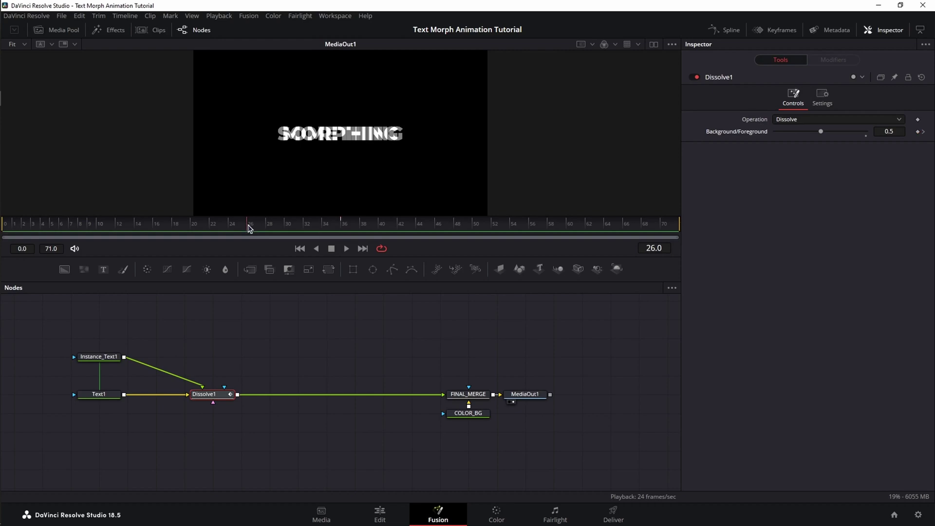
left_click(891, 132)
key("BackSpace")
type("0")
key("Return")
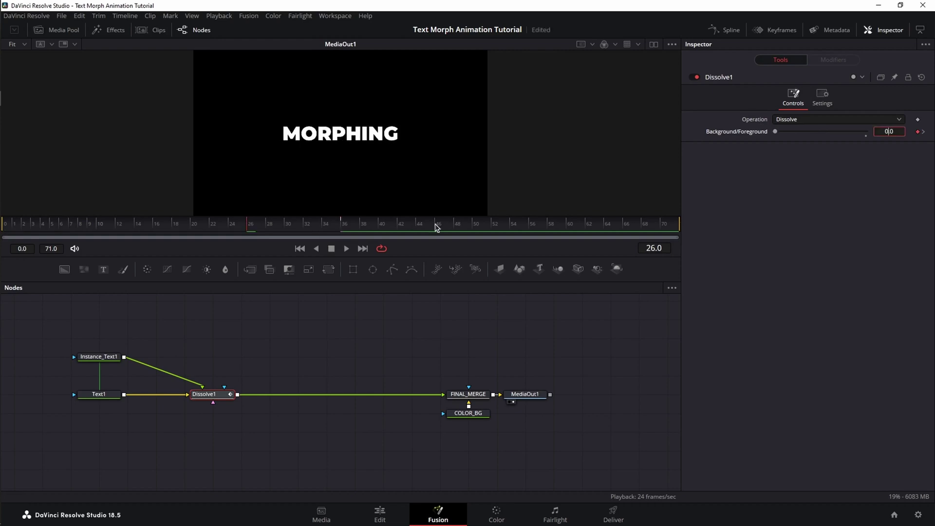
left_click(437, 226)
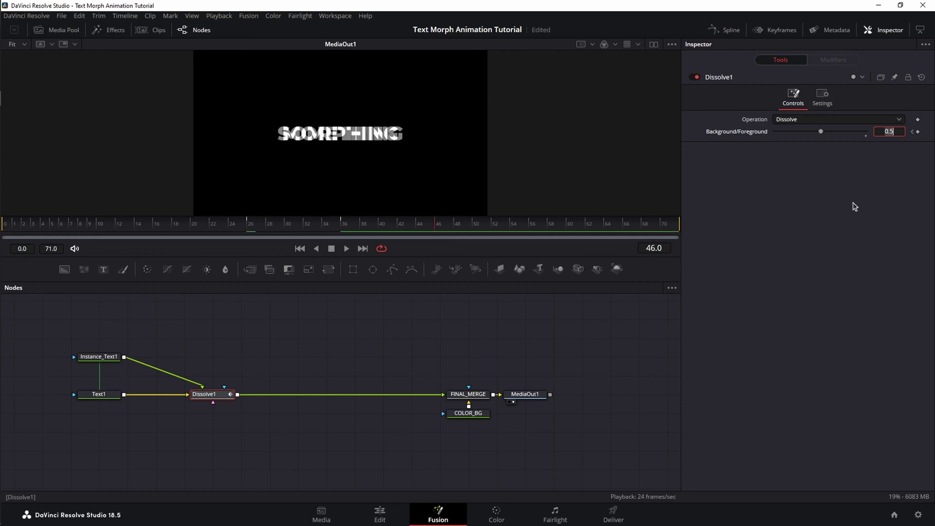
key("BackSpace")
type("1")
key("Return")
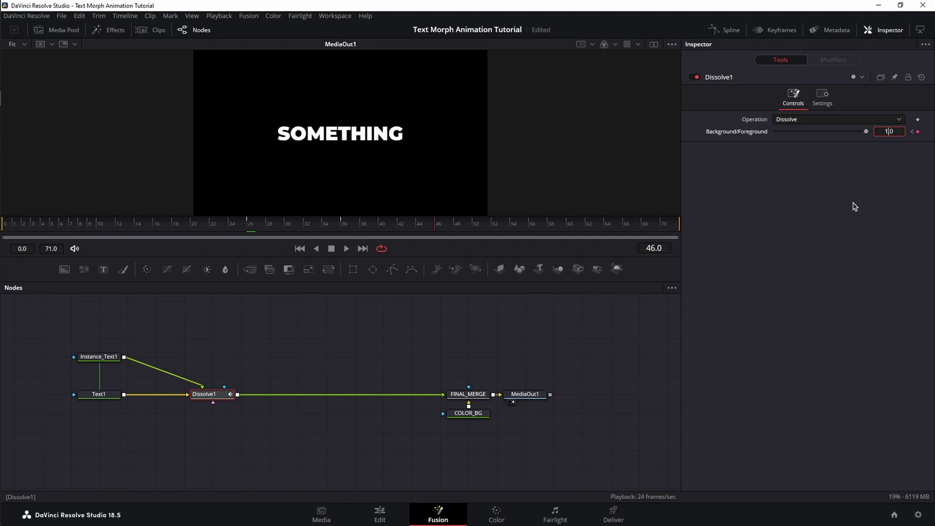
Play the morph from the start to preview it, then deselect Dissolve1
left_click(300, 249)
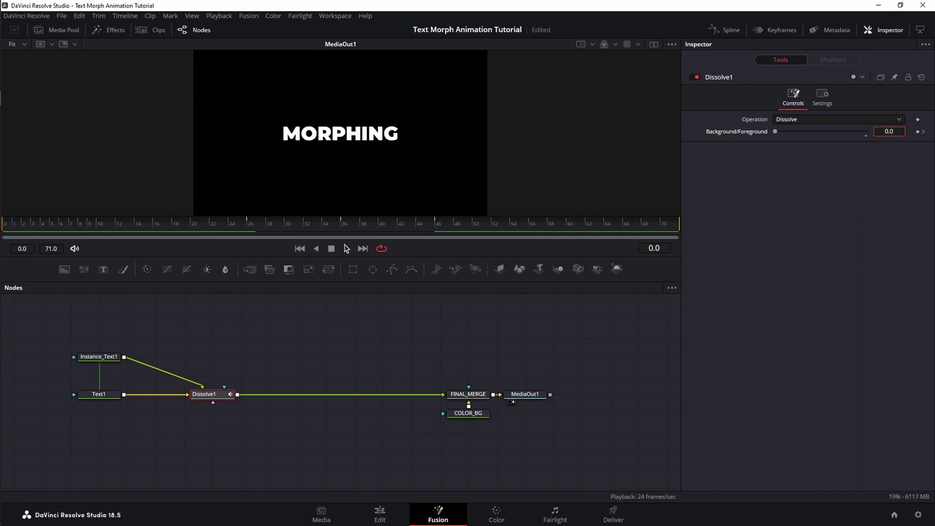
left_click(347, 249)
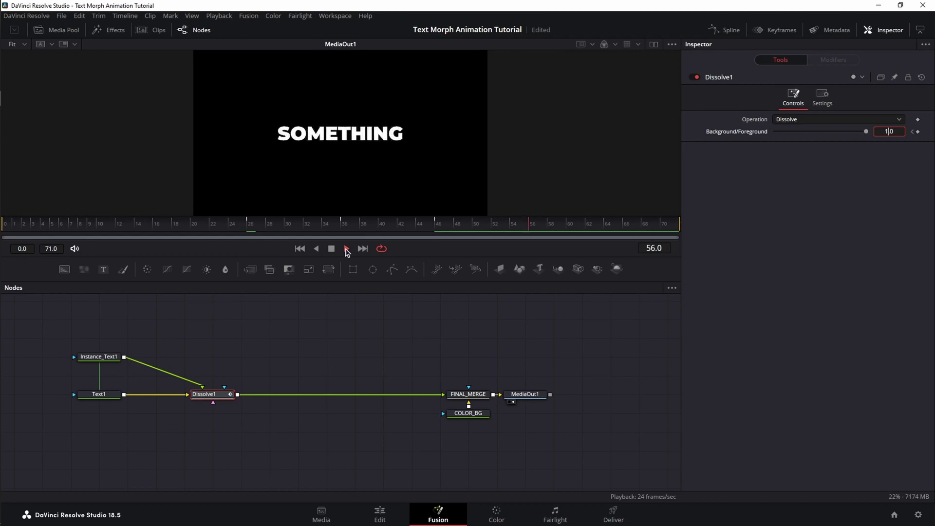
left_click(346, 249)
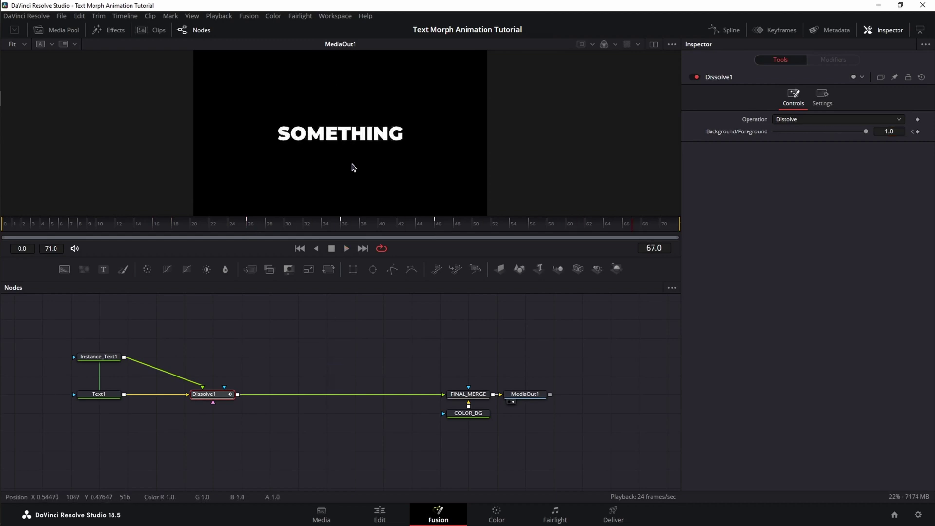
left_click(338, 337)
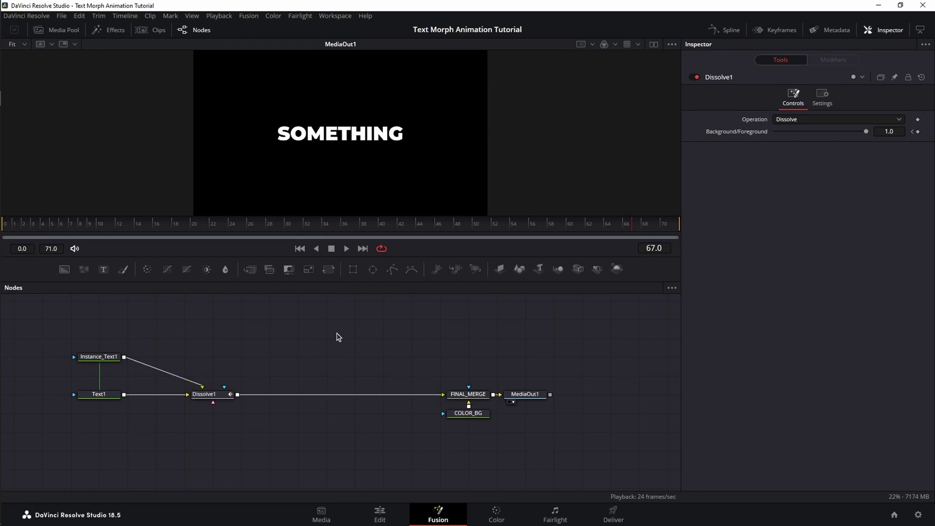
Insert a Blur node between Dissolve1 and FINAL_MERGE
key("shift+space")
type("DISS")
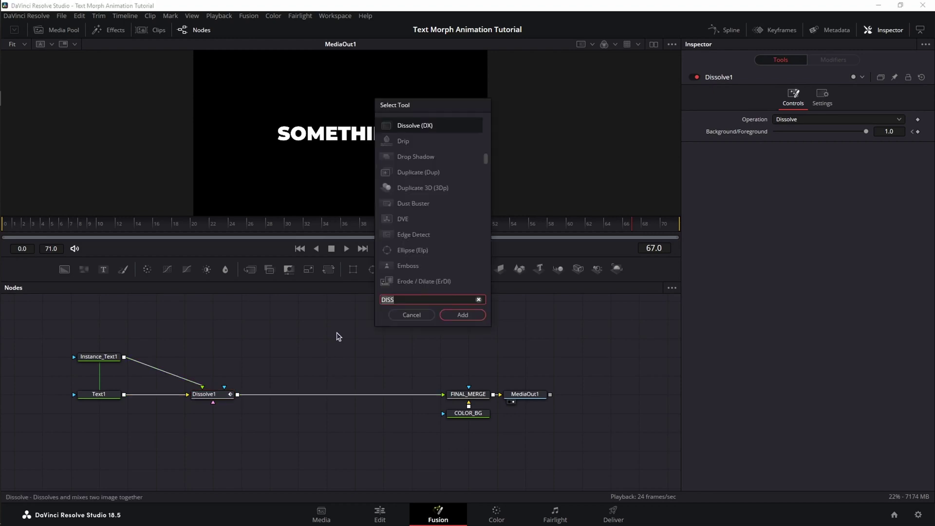
type("blur")
key("Return")
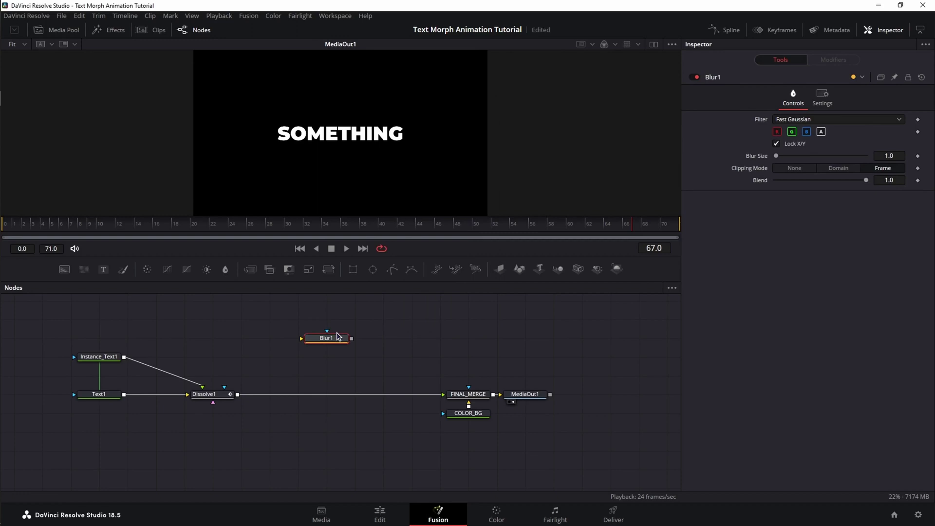
left_click_drag(336, 341, 326, 397)
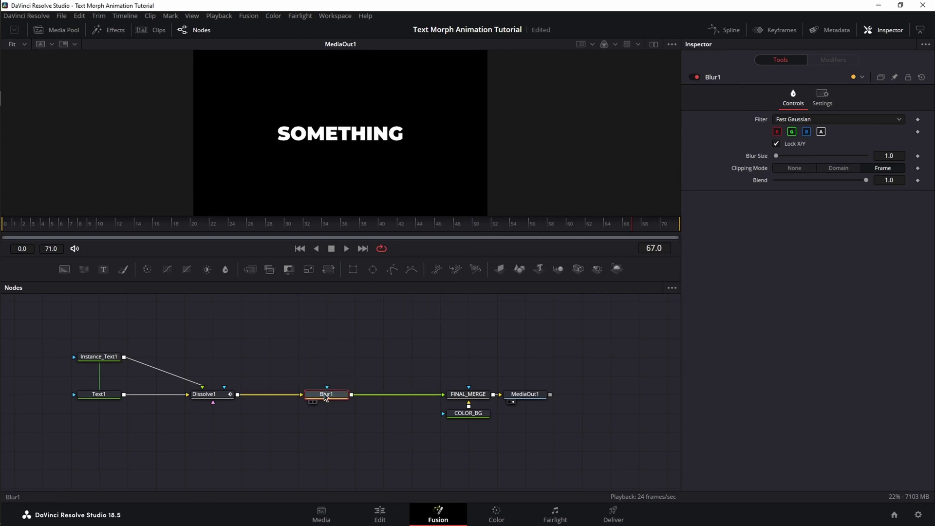
left_click(221, 398)
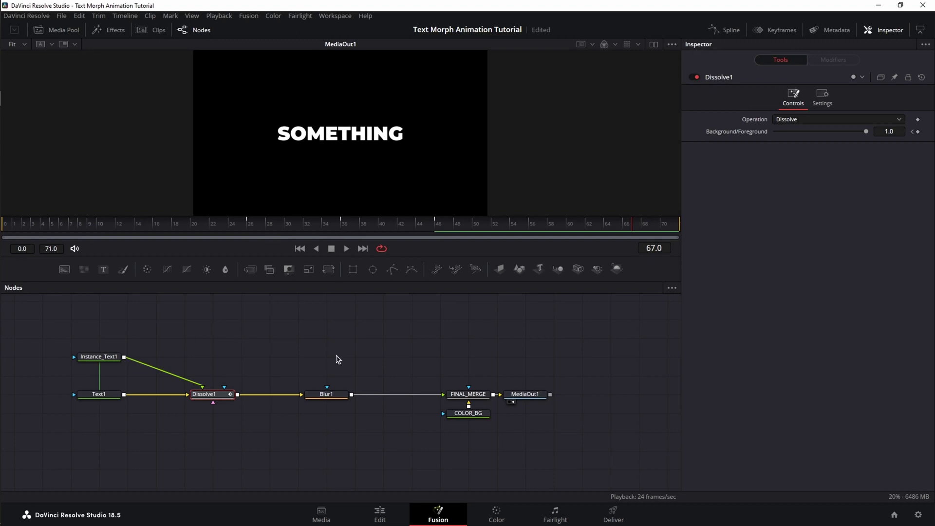
left_click(334, 398)
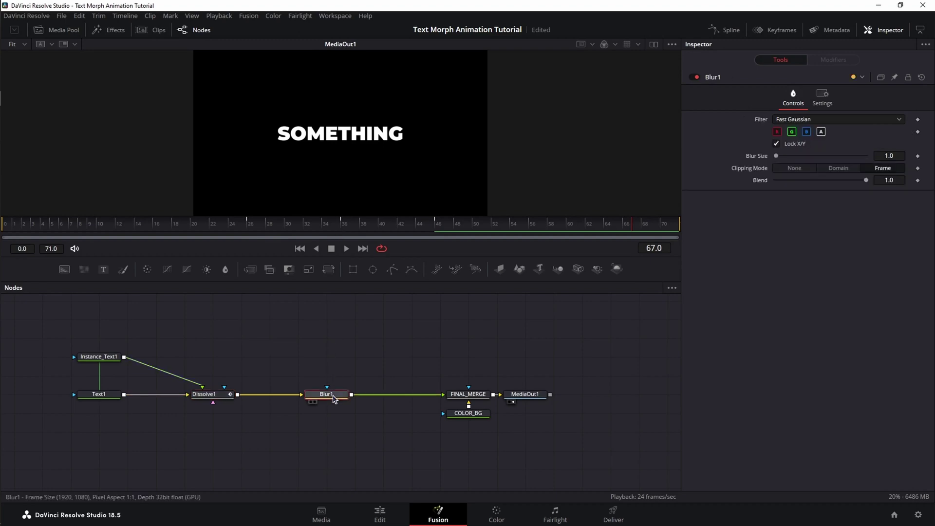
Keyframe Blur Size at 0 on frame 28, 10 on frame 36 and 0 on frame 44, then preview
left_click(268, 225)
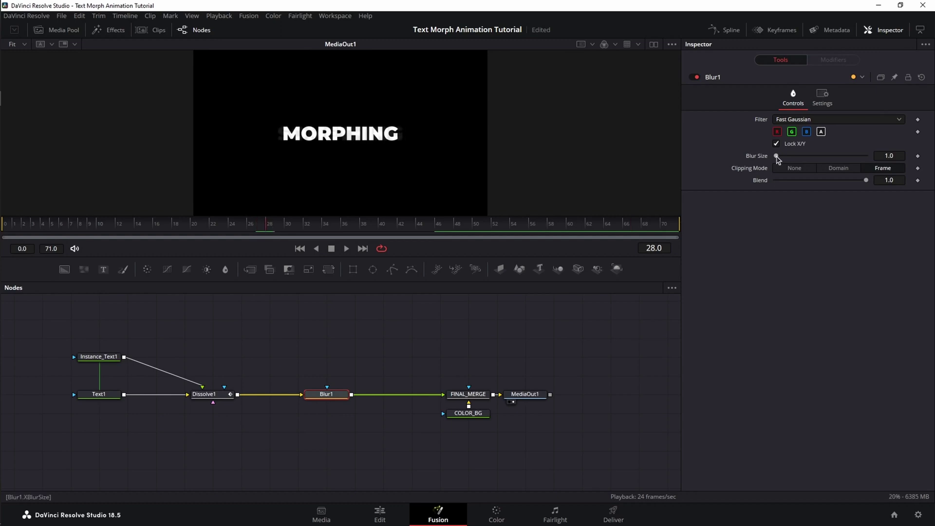
left_click_drag(777, 157, 775, 157)
left_click(917, 156)
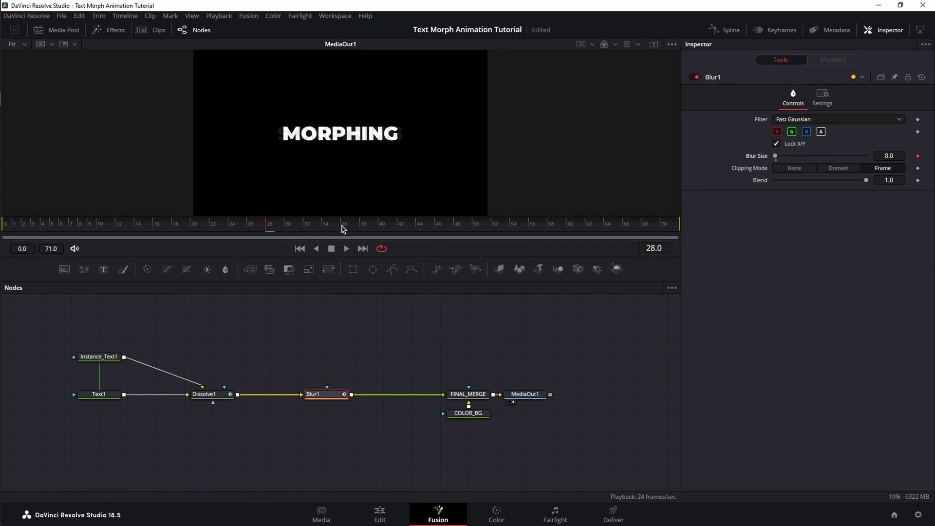
left_click(345, 227)
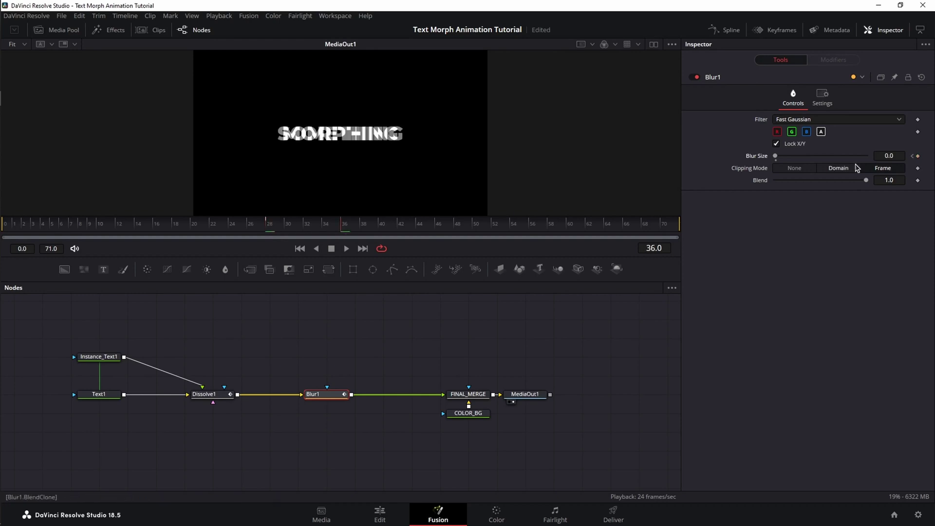
type("10")
key("Tab")
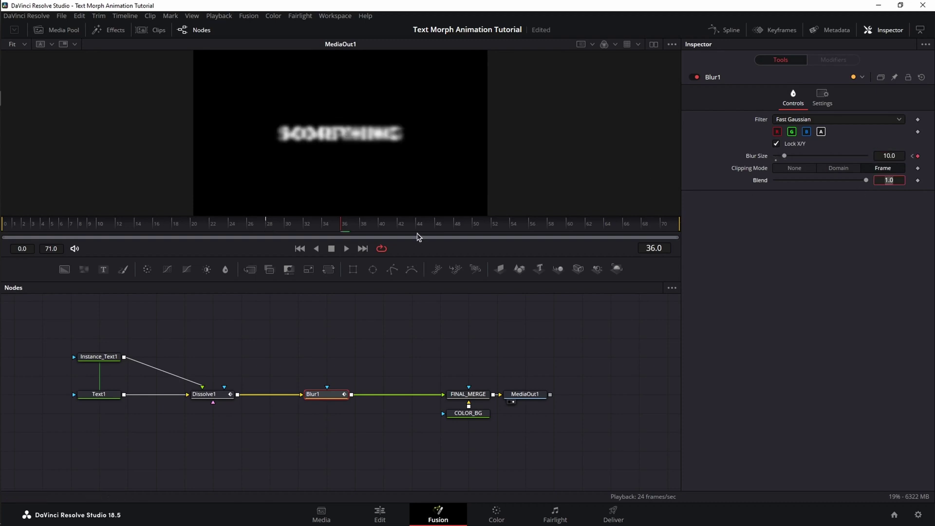
left_click(417, 226)
left_click(417, 227)
key("shift+Tab")
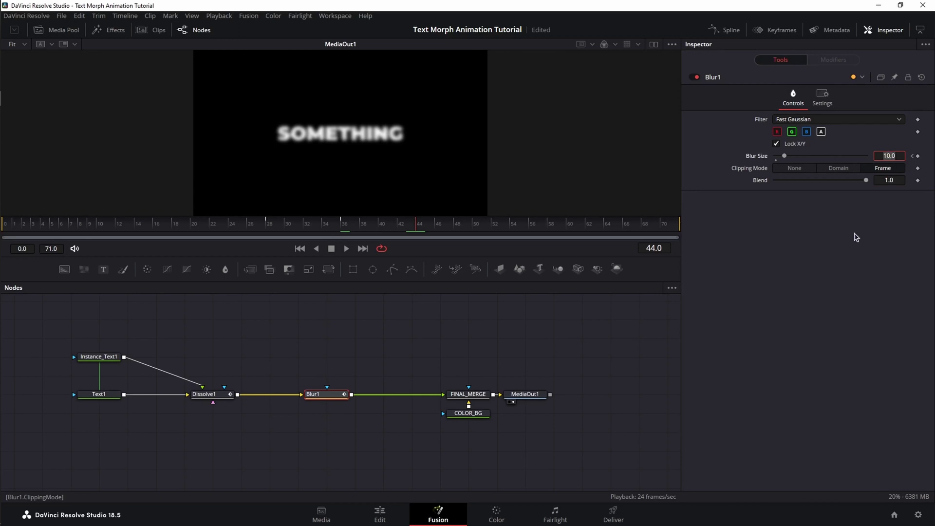
type("0")
key("Tab")
left_click(347, 248)
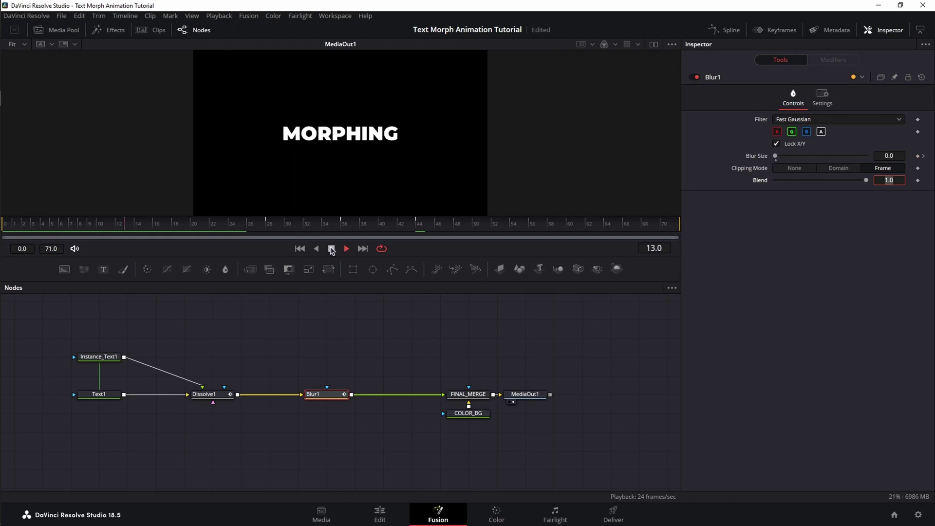
left_click(331, 249)
Move Blur1 beside Dissolve1 and insert a Bitmap node between Blur1 and FINAL_MERGE
left_click_drag(329, 397, 273, 397)
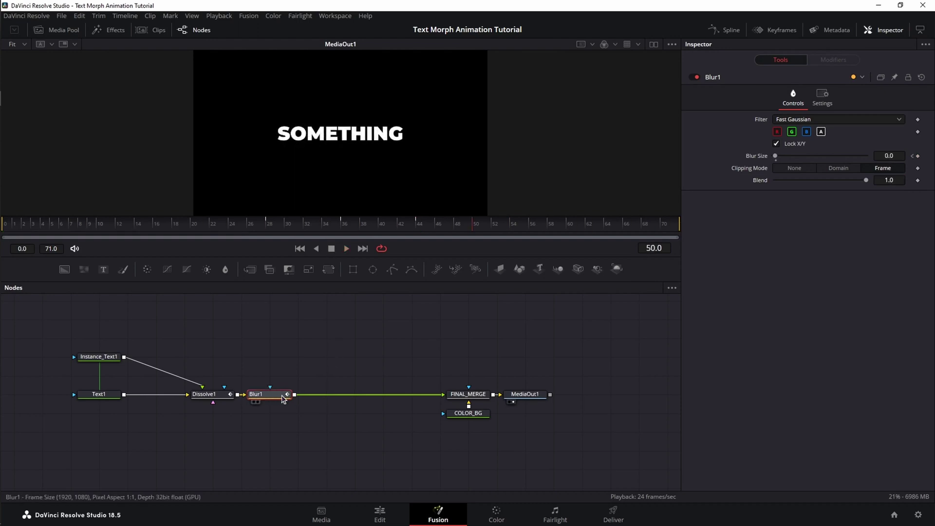
left_click(331, 346)
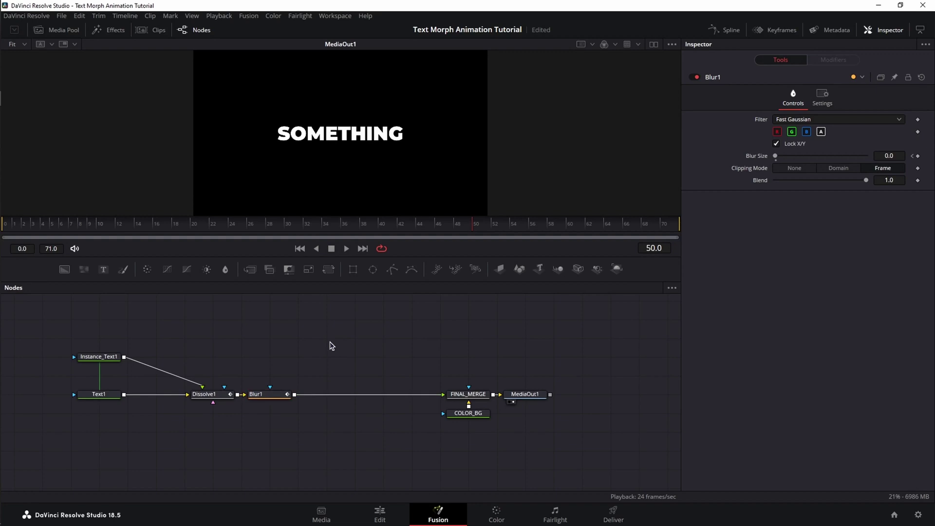
key("shift+space")
type("blur")
key("BackSpace")
key("BackSpace")
key("BackSpace")
key("BackSpace")
type("bit")
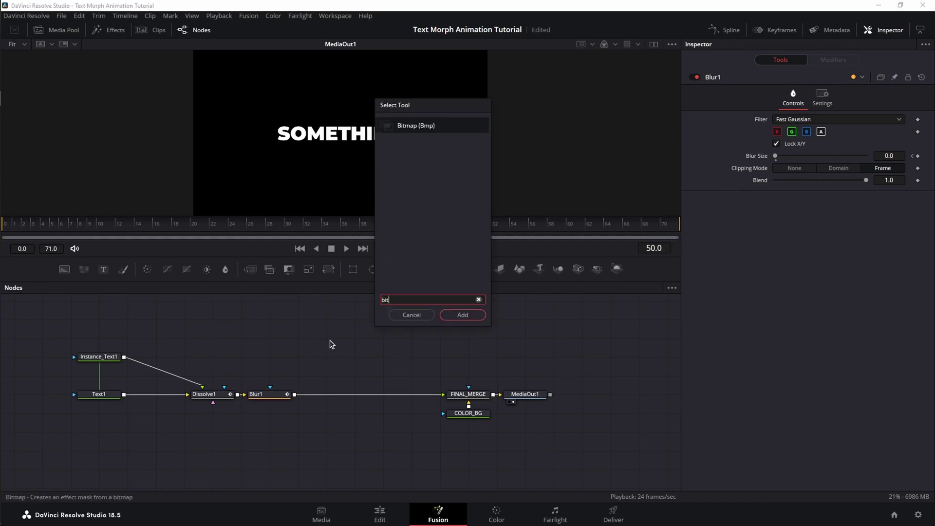
key("Return")
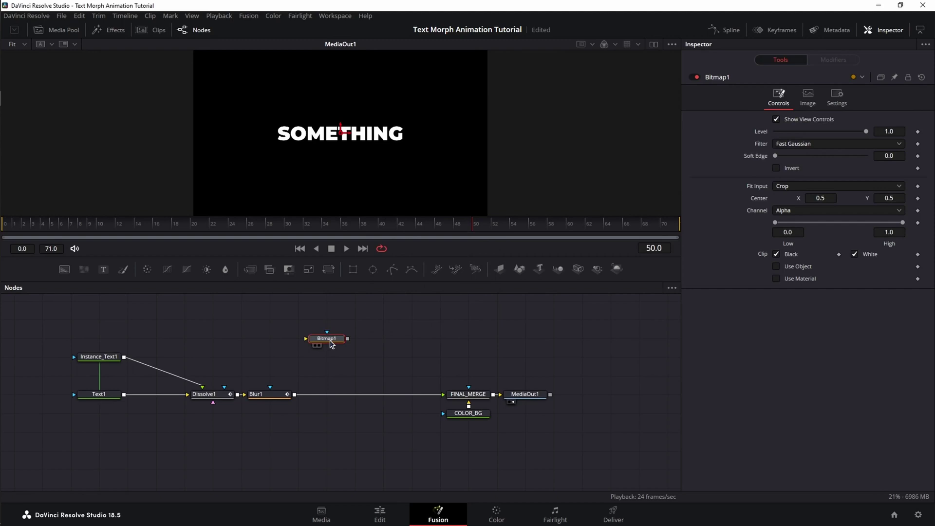
left_click_drag(331, 343, 356, 395)
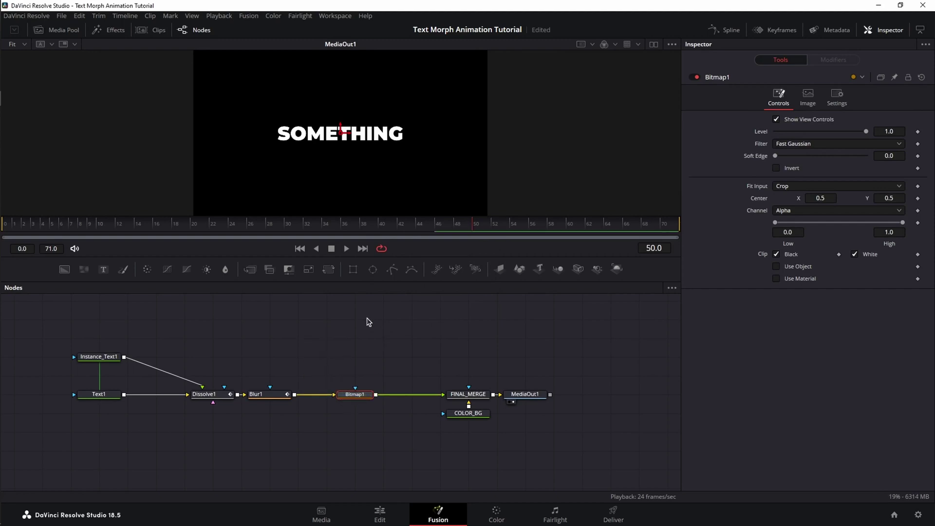
At frame 36, tune Bitmap1's alpha thresholds to Low 0.4 and High 0.696
left_click(344, 229)
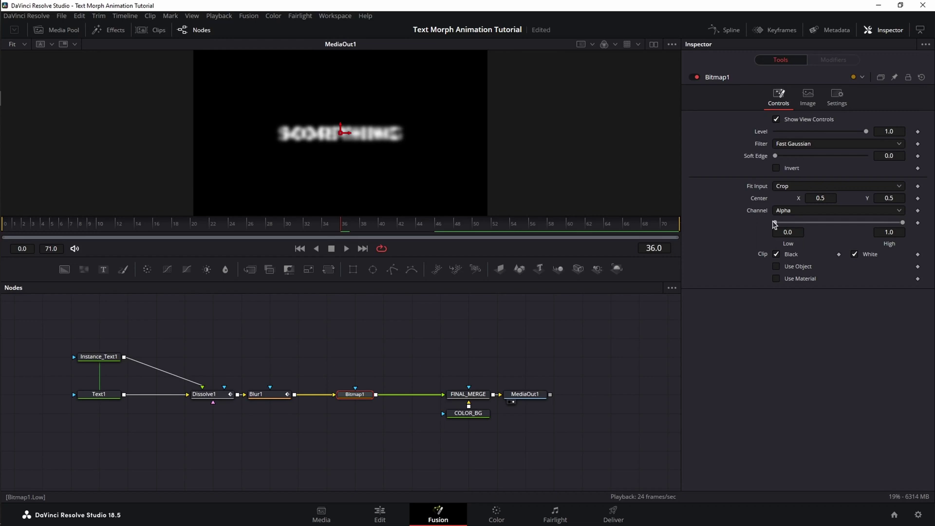
left_click_drag(776, 224, 791, 225)
left_click_drag(904, 226, 810, 223)
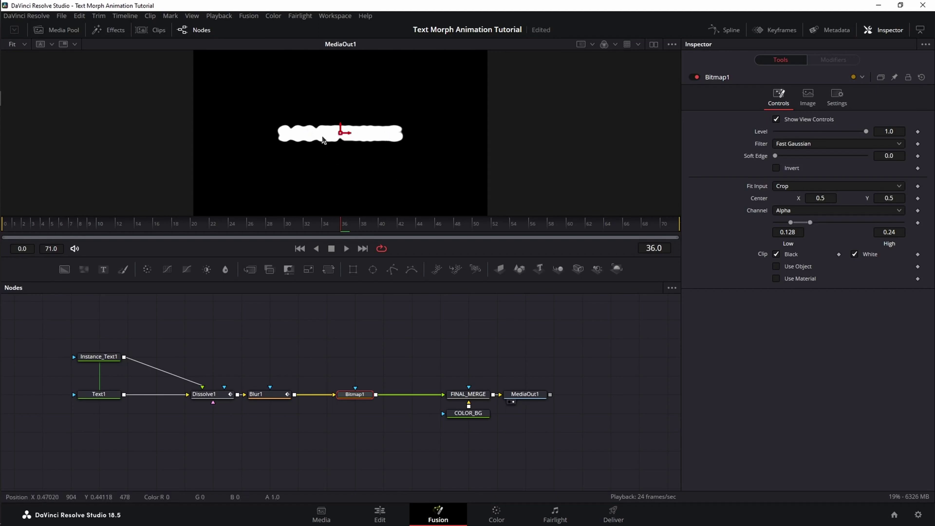
left_click_drag(810, 224, 894, 224)
left_click_drag(789, 223, 857, 223)
mouse_move(342, 226)
left_mouse_down()
mouse_move(305, 227)
mouse_move(359, 225)
mouse_move(307, 226)
mouse_move(342, 226)
left_mouse_up()
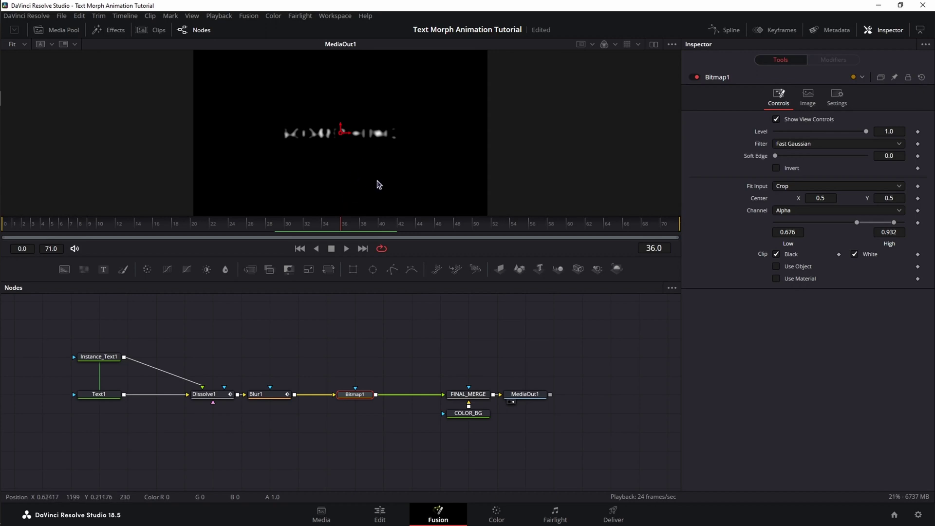
left_click_drag(858, 226, 826, 225)
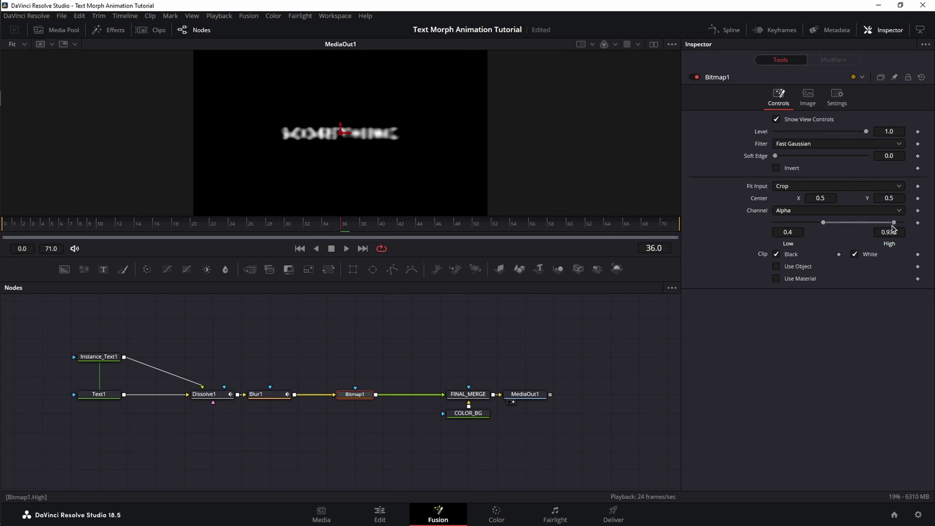
left_click_drag(893, 223, 866, 225)
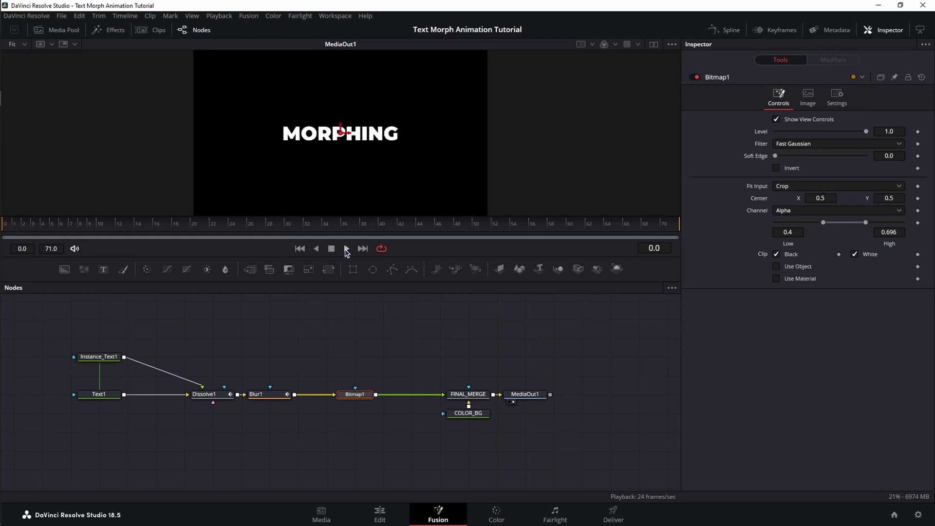
View the comp's final output and play it to preview the gooey morph
left_click(536, 396)
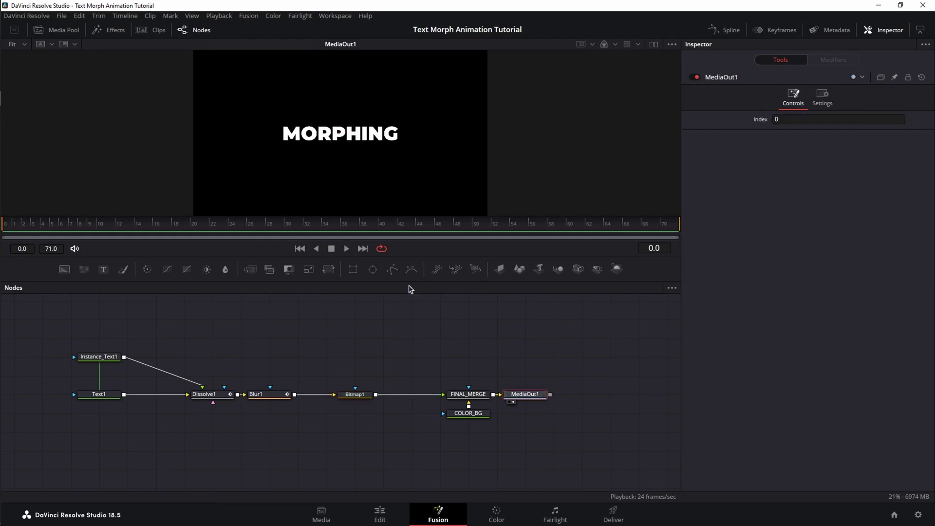
left_click(346, 249)
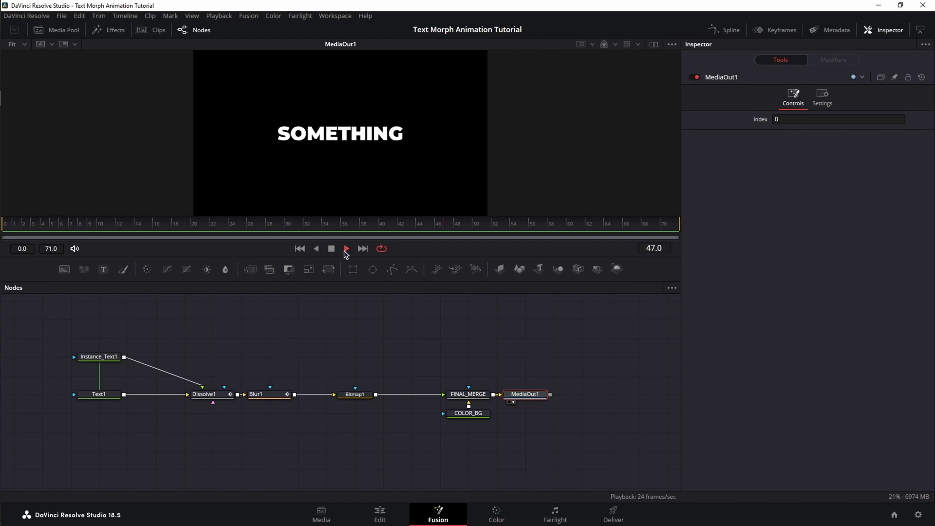
key("space")
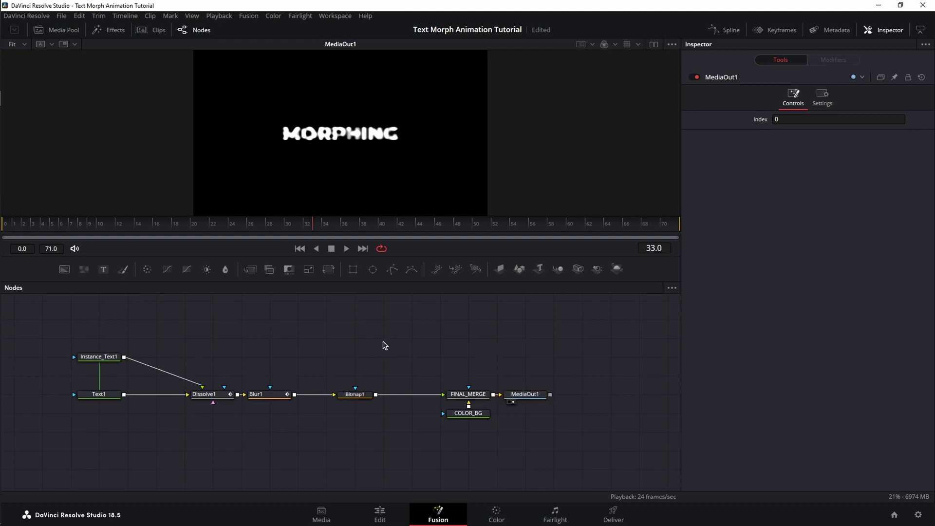
Insert a Drip node after Bitmap1 and set its shape to Random
key("shift+space")
type("drip")
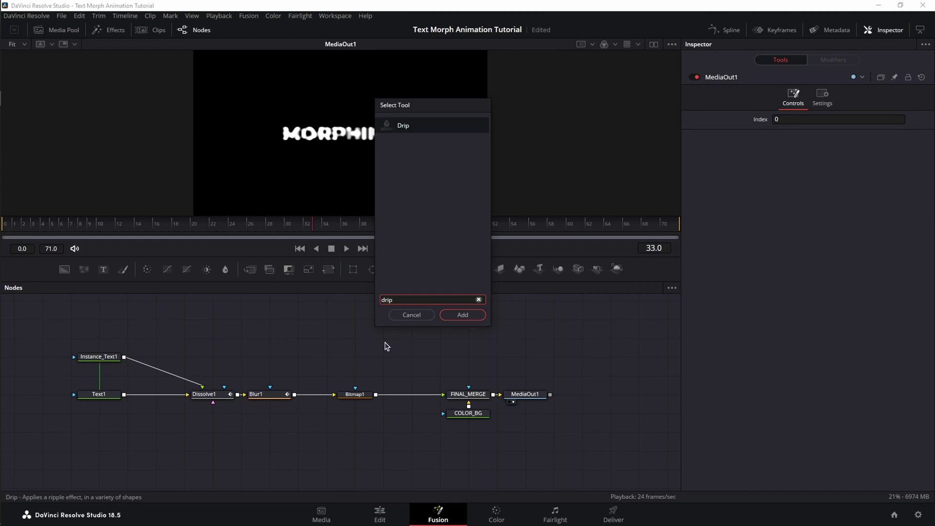
key("Return")
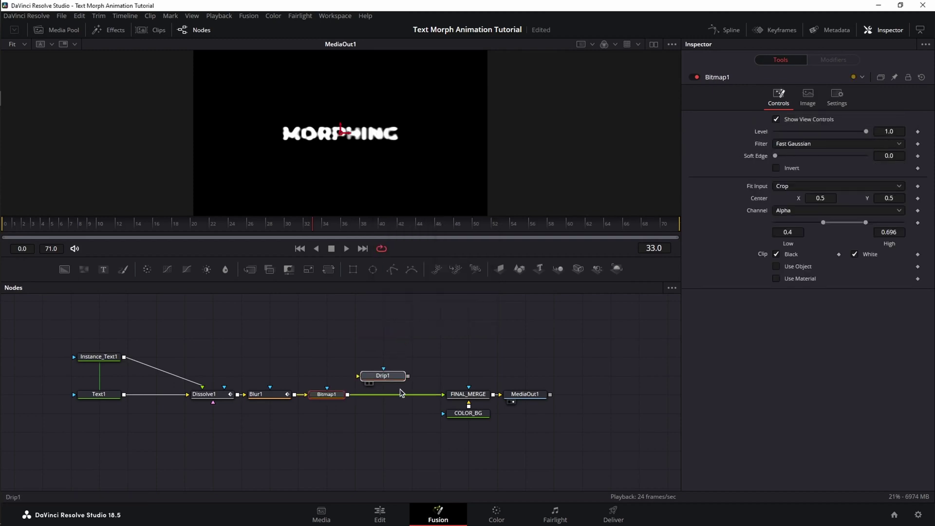
left_click(409, 397)
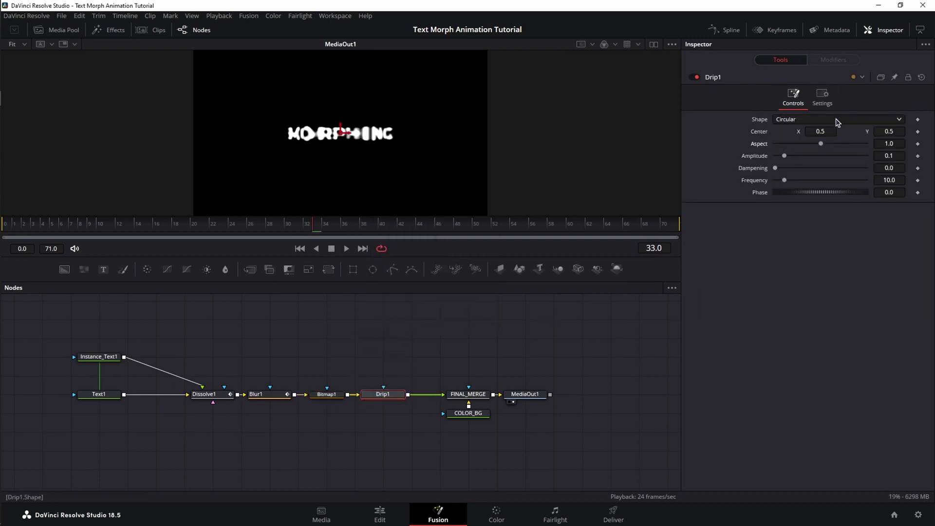
left_click(836, 122)
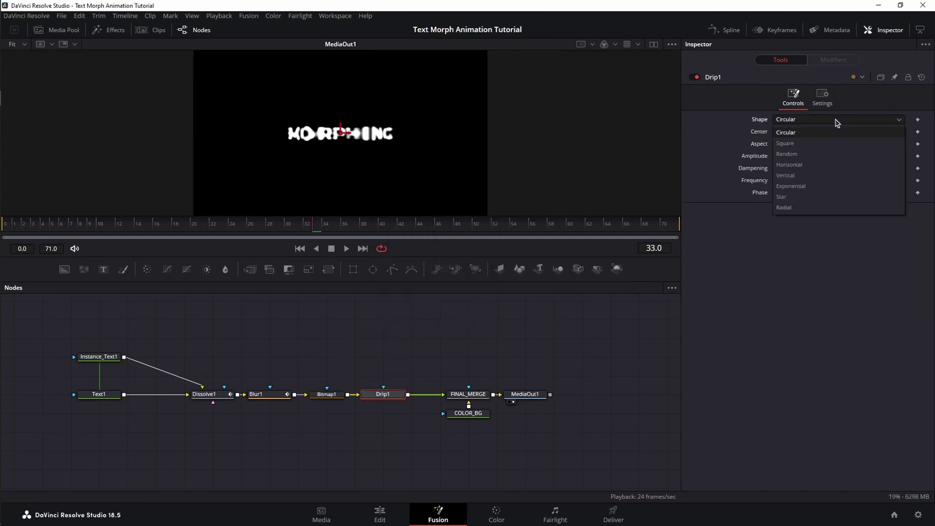
left_click(805, 154)
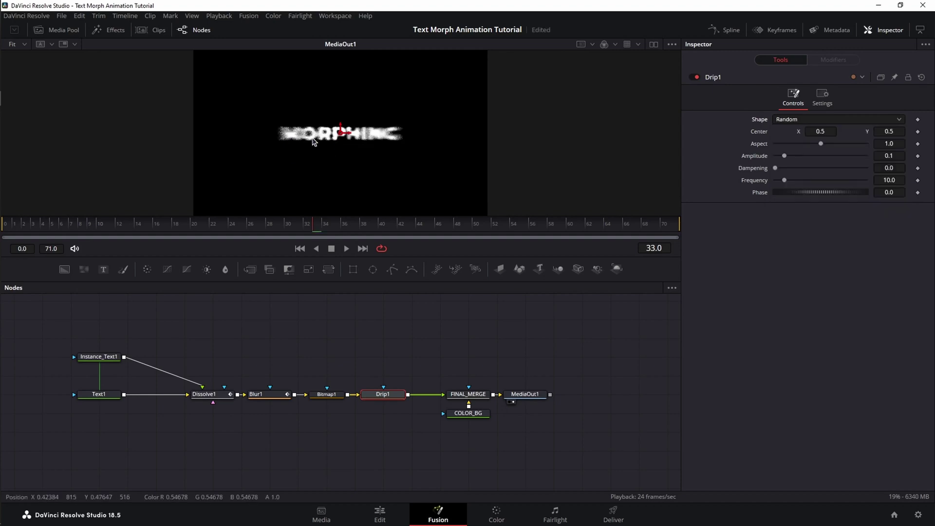
left_click(300, 249)
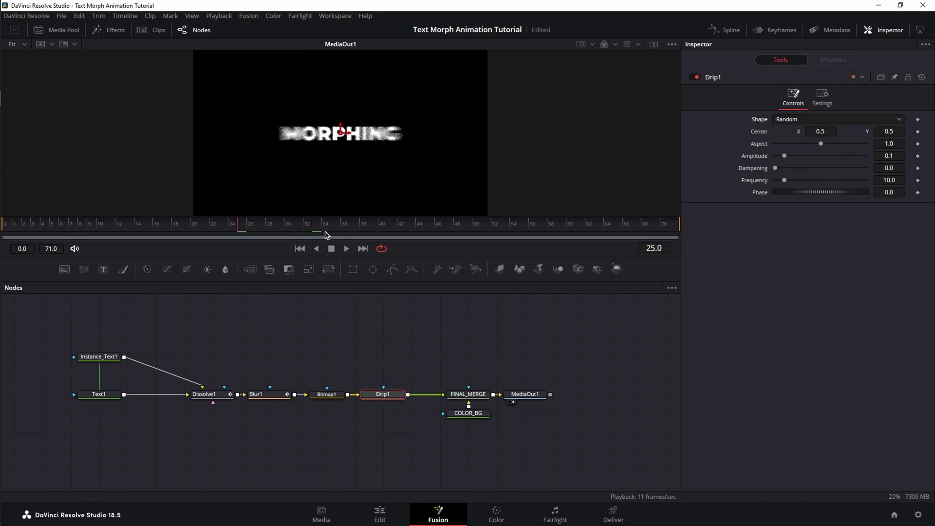
Set Drip1's Aspect to 0.88, Amplitude to 0.31 and Dampening to 0.55
left_click(900, 143)
key("BackSpace")
key("Tab")
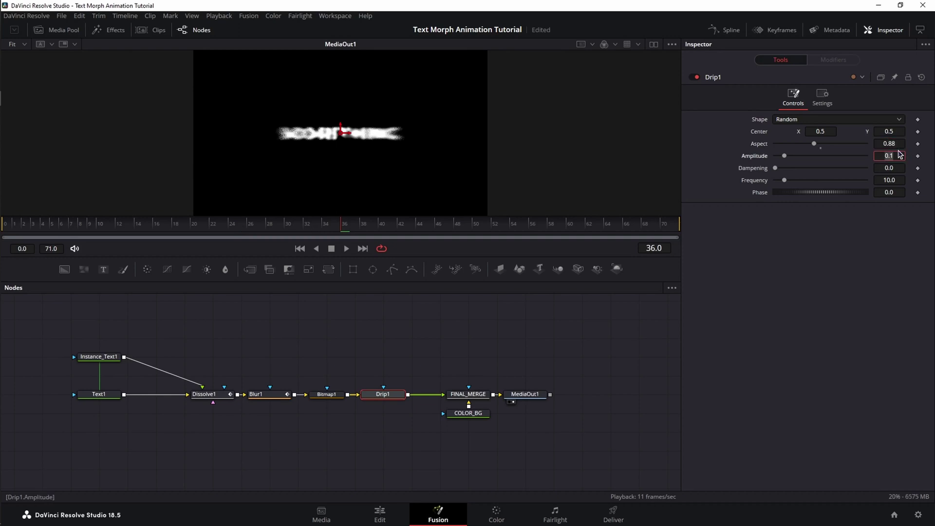
key("BackSpace")
type(".31")
key("Tab")
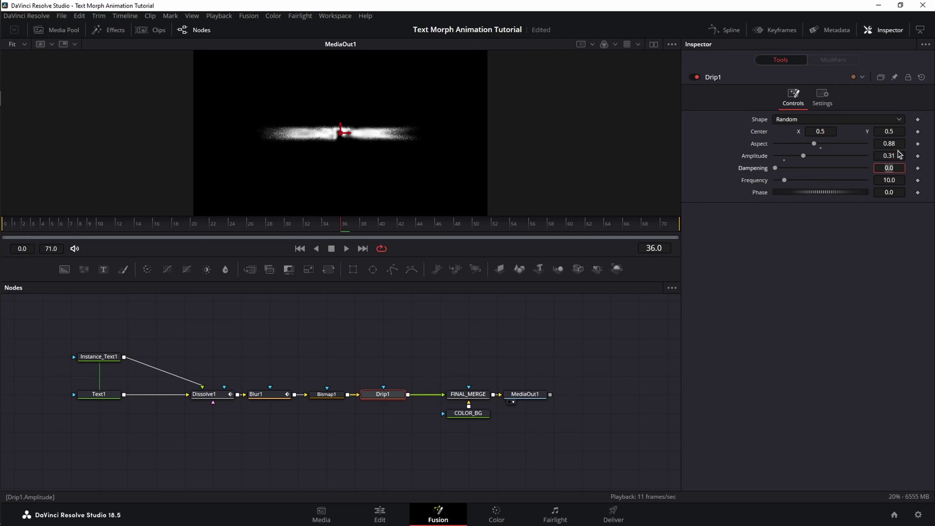
key("BackSpace")
key("Tab")
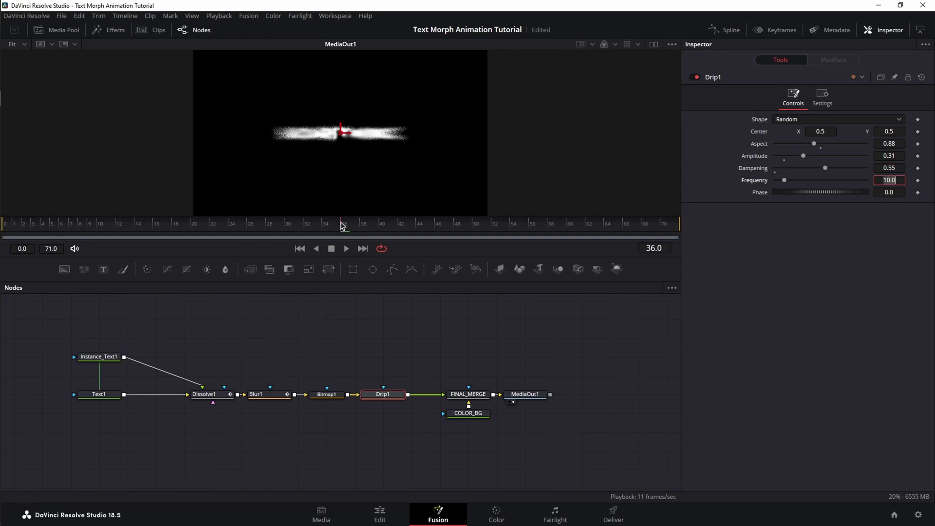
Keyframe Drip1's Aspect, Amplitude and Dampening at frame 36, then set Amplitude to 0 at frame 28
left_click(918, 144)
left_click(918, 157)
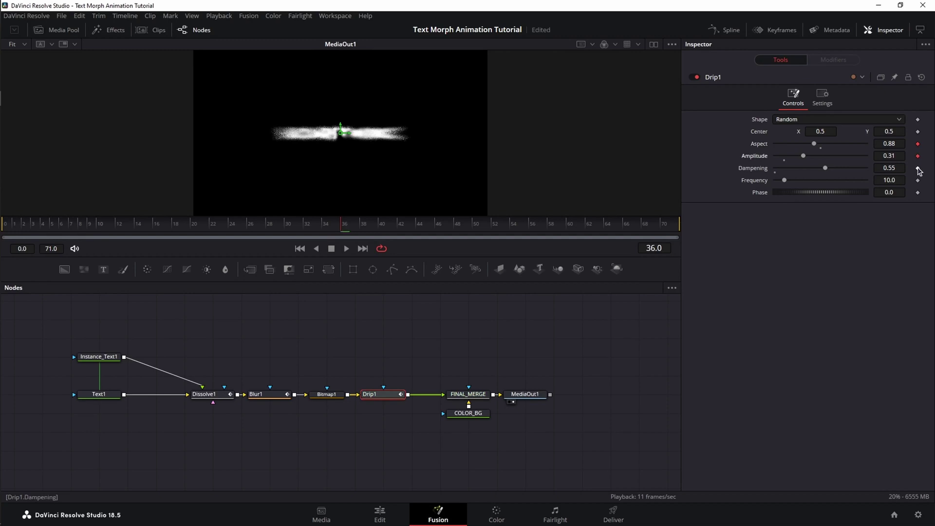
left_click(918, 168)
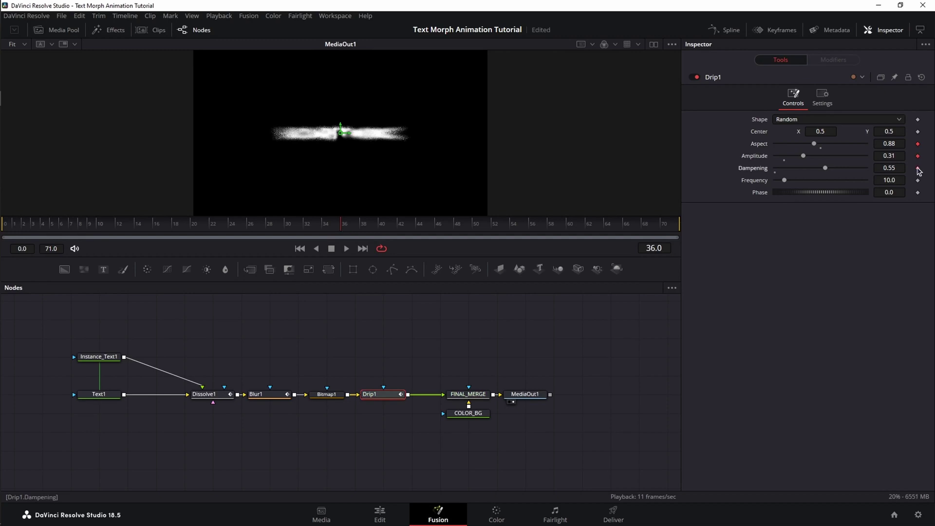
left_click(266, 225)
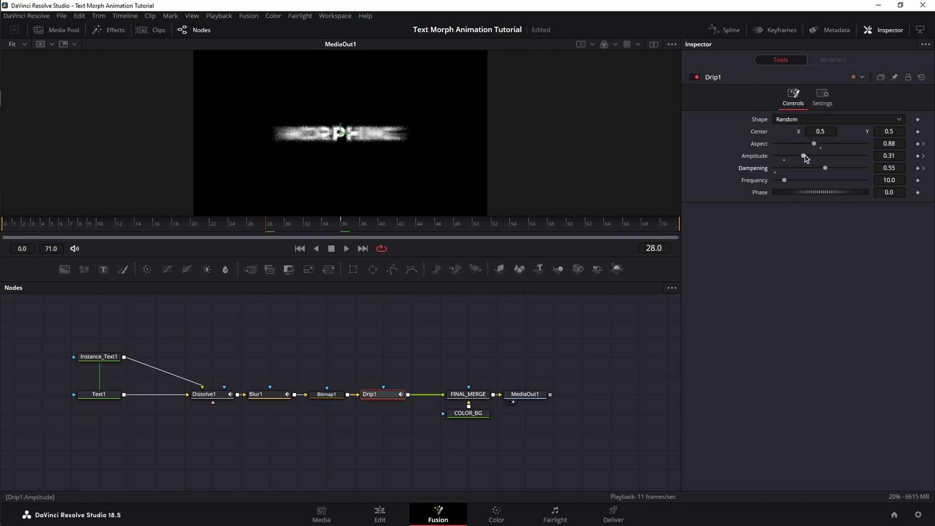
left_click_drag(805, 157, 740, 156)
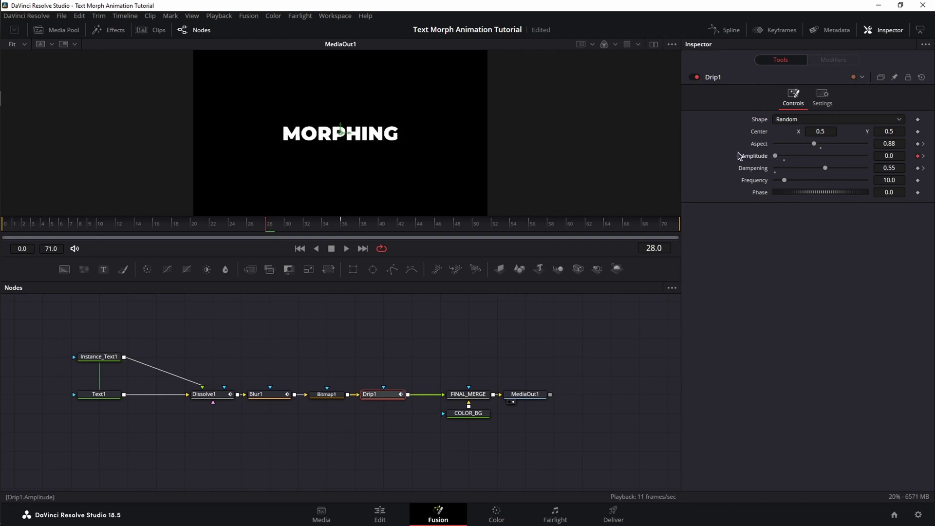
Keyframe Aspect, Amplitude and Dampening at frame 37 and set Amplitude to 0 at frame 44
left_click(352, 227)
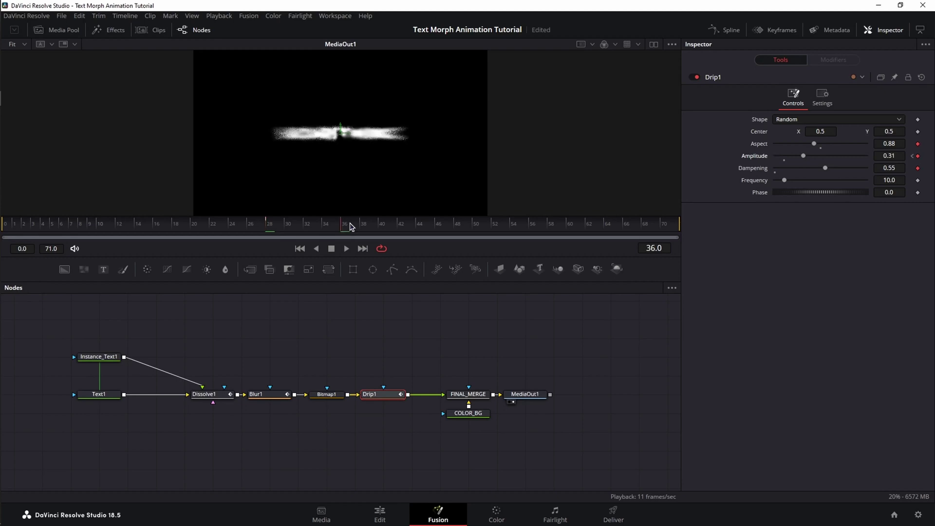
left_click(918, 143)
left_click(918, 156)
left_click(918, 168)
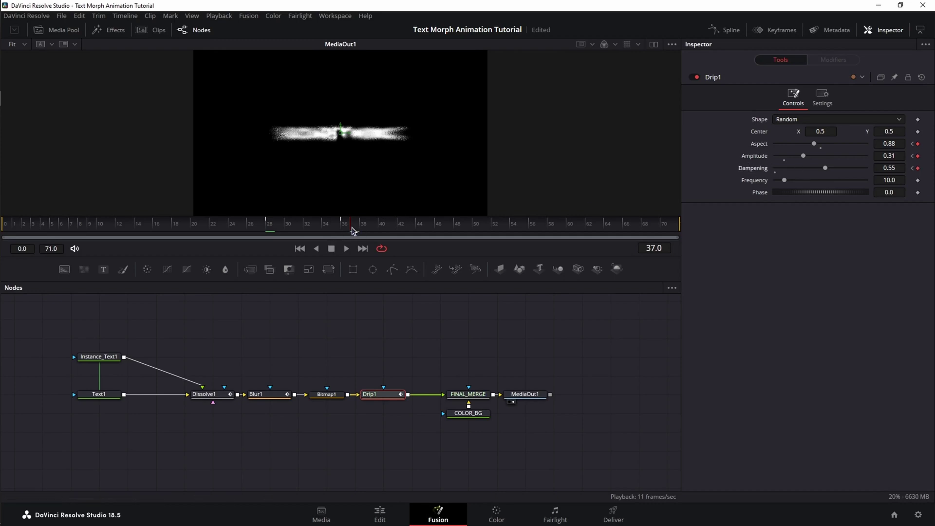
left_click_drag(351, 229, 346, 230)
left_click(418, 229)
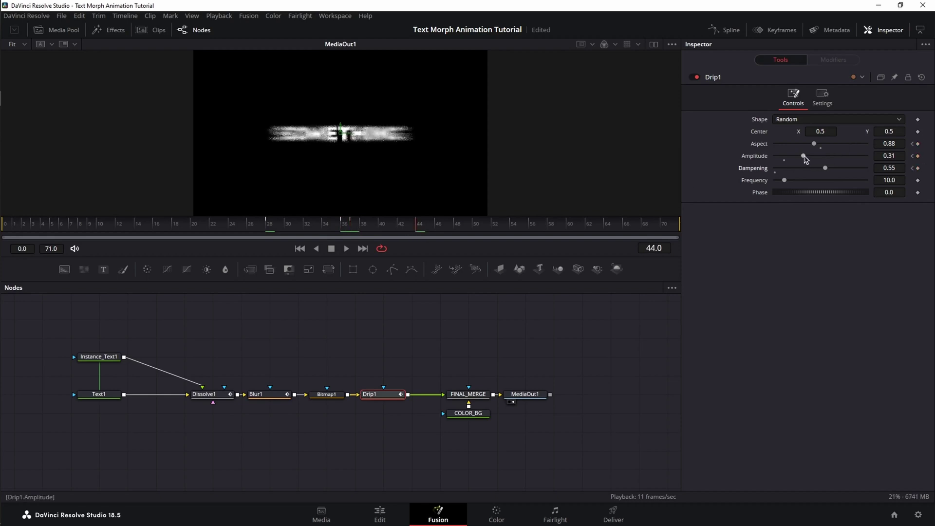
left_click_drag(804, 156, 775, 156)
left_click(299, 249)
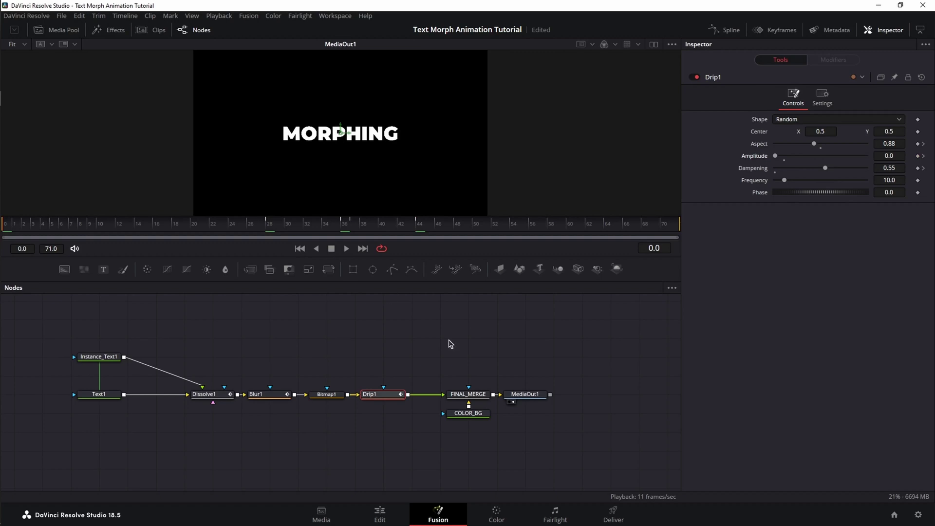
left_click(532, 398)
left_click(347, 249)
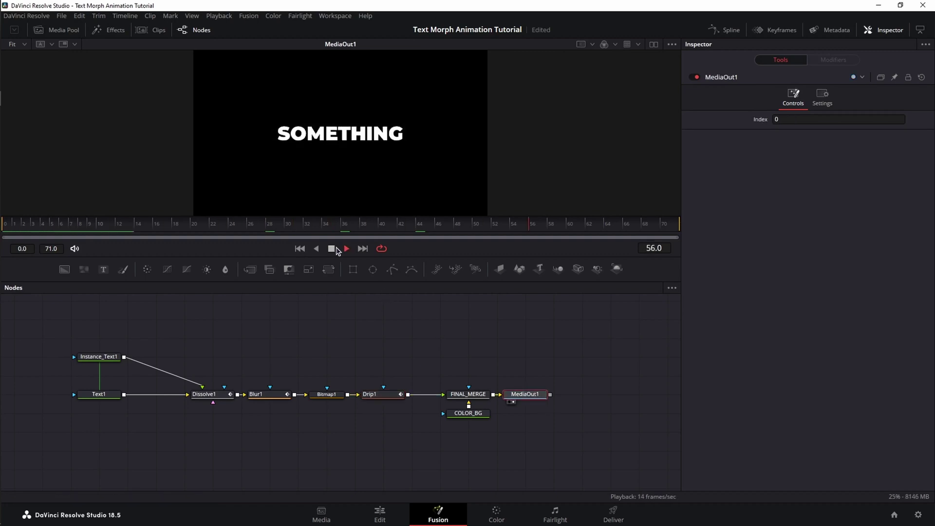
left_click(331, 248)
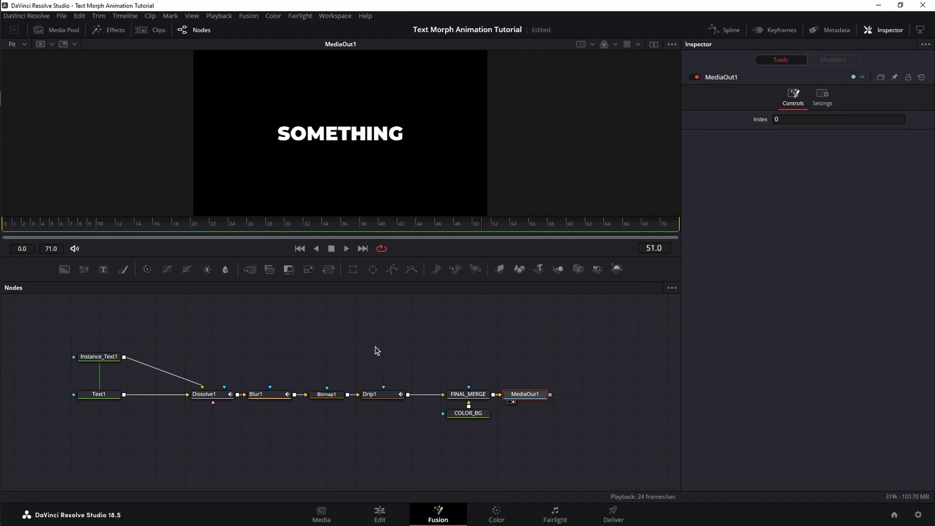
Add a FastNoise node as Drip1's mask with Detail 7.5, Contrast 2.8 and Brightness 0.13
left_click_drag(84, 271, 378, 345)
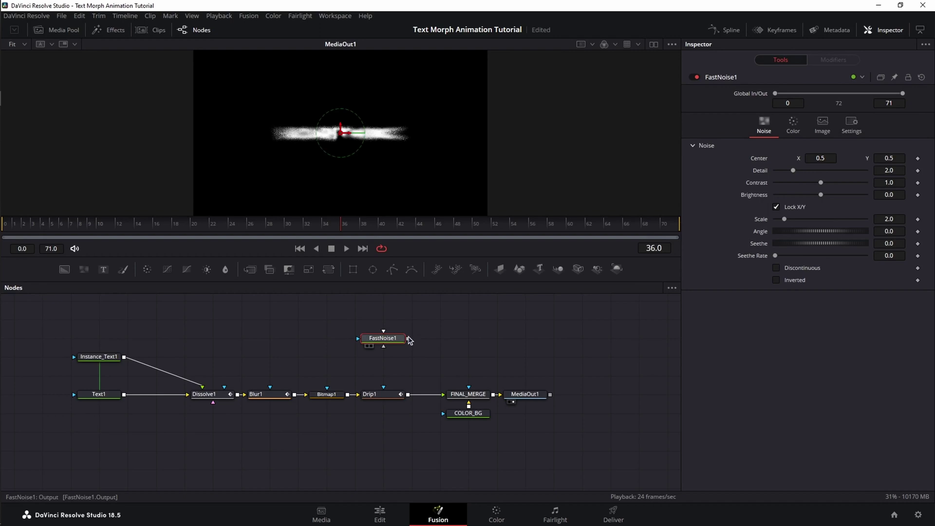
left_click_drag(409, 340, 383, 395)
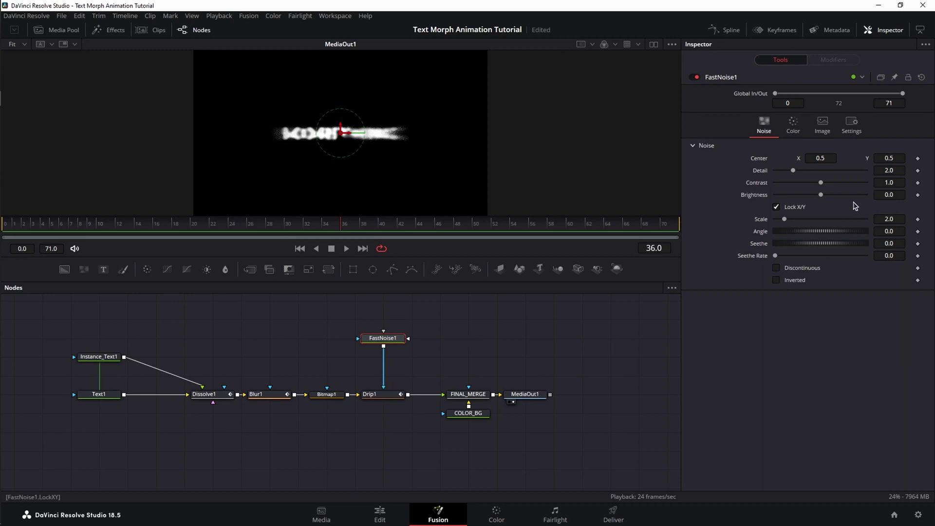
left_click(894, 170)
key("Tab")
left_click(889, 195)
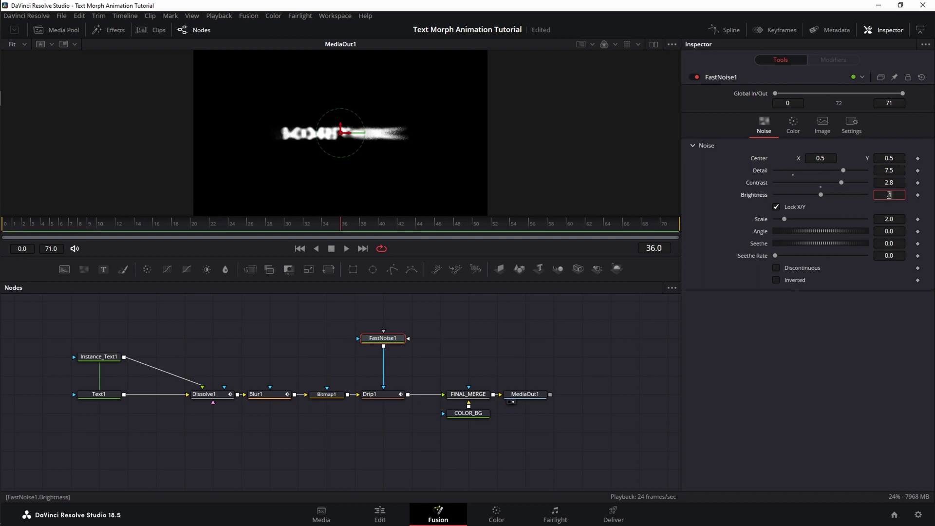
key("Tab")
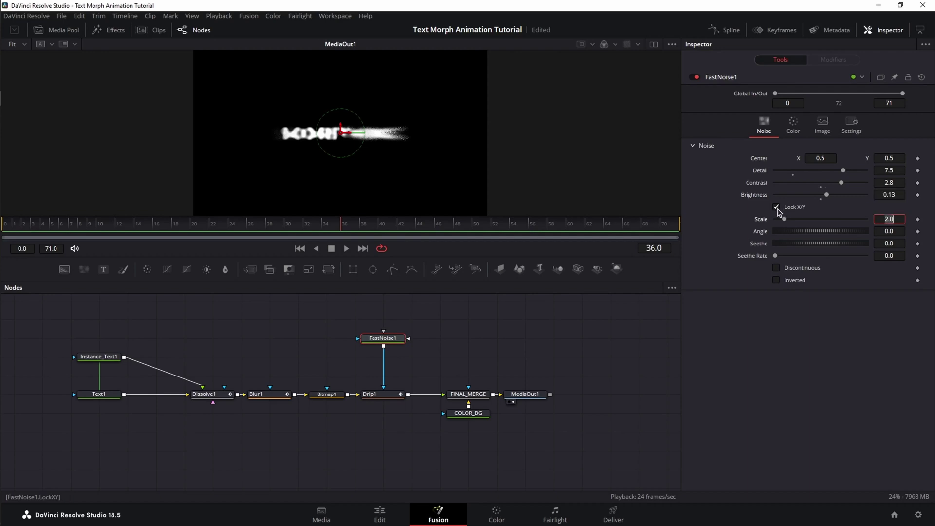
Unlink the noise scales and set X Scale 13.26 and Y Scale 15.31
left_click(776, 208)
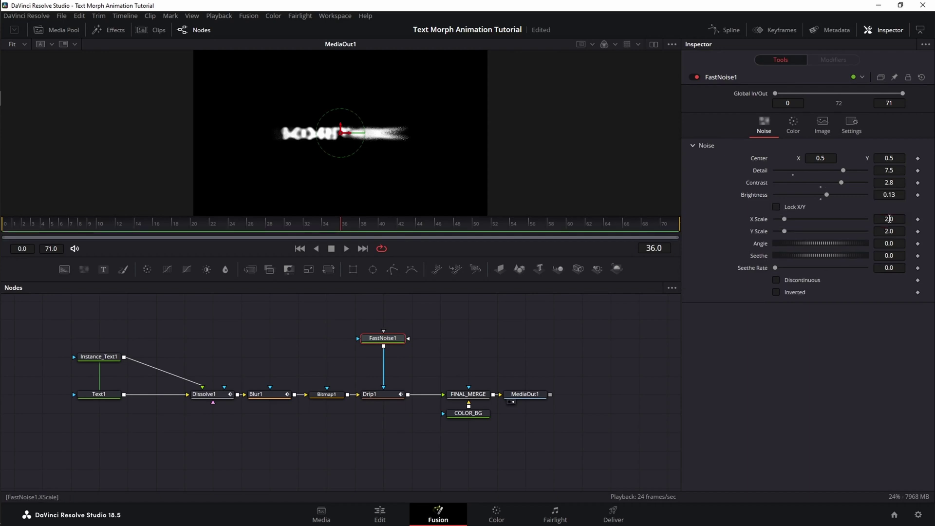
left_click(890, 219)
left_click(891, 231)
type("15.51")
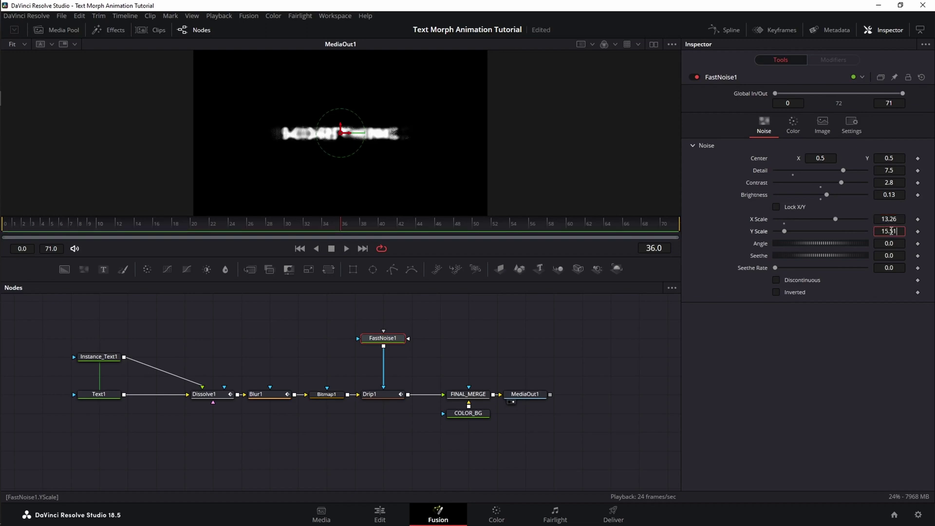
type("5.31")
left_click(512, 394)
left_click(299, 248)
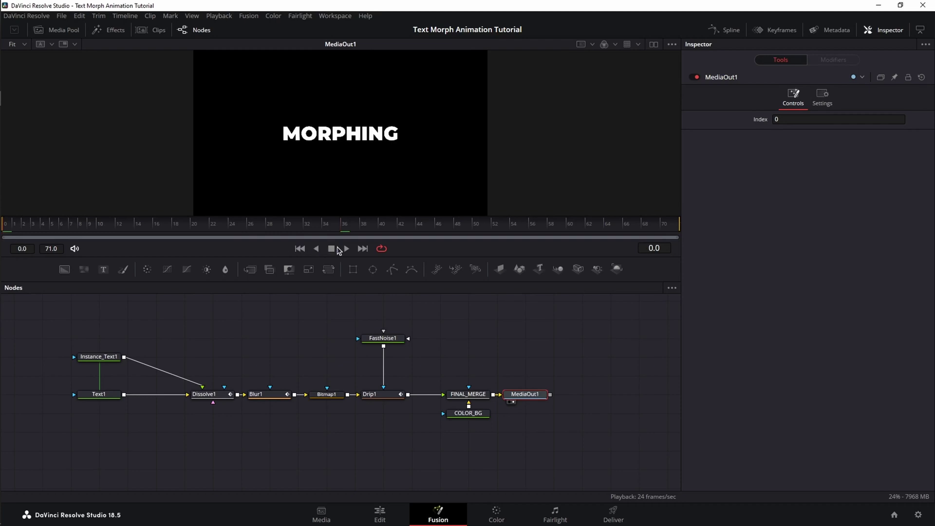
left_click(347, 249)
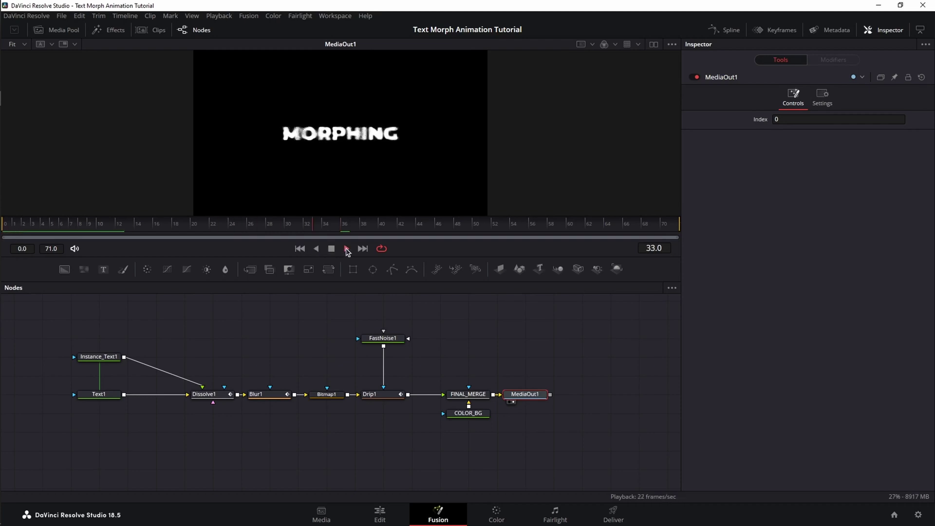
left_click(347, 248)
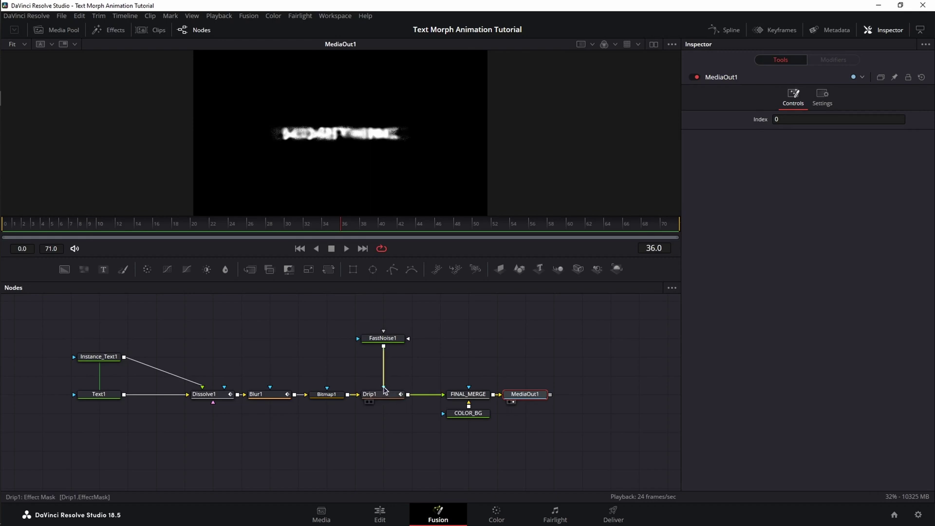
left_click_drag(385, 388, 270, 387)
left_click(300, 248)
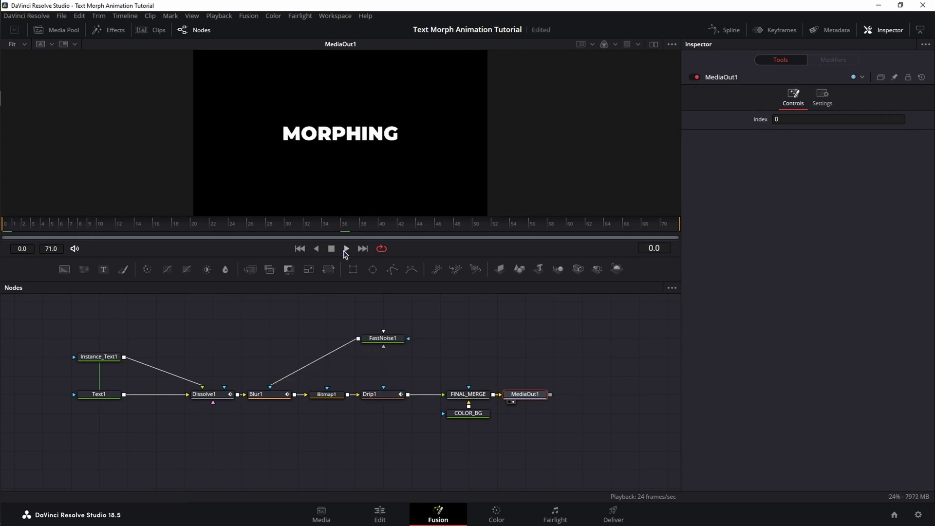
left_click(345, 249)
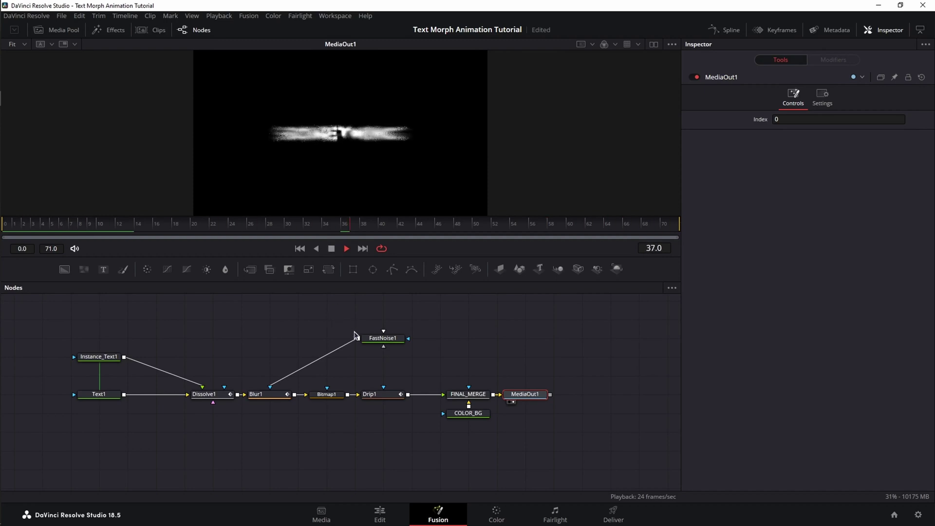
left_click(331, 248)
left_click_drag(271, 388, 385, 389)
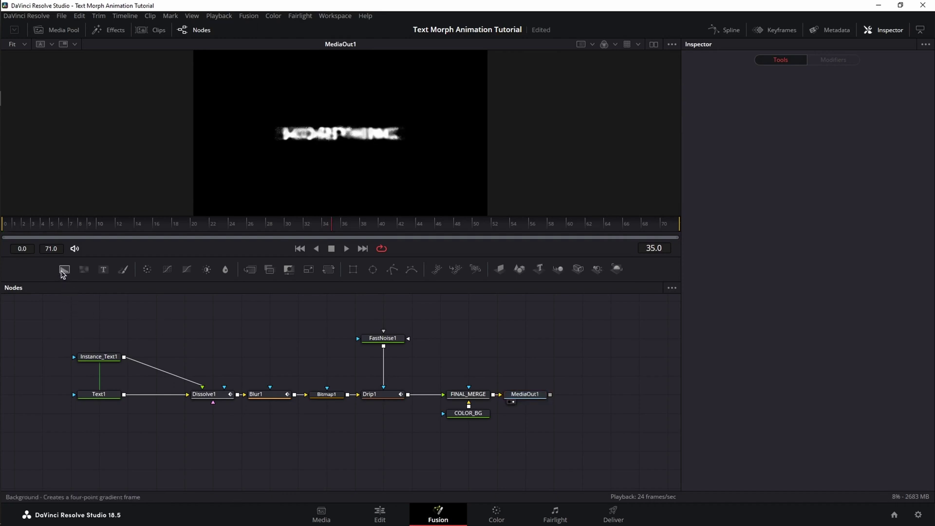
Add a Background node to the comp and make Text1's colour orange
left_click_drag(63, 273, 457, 350)
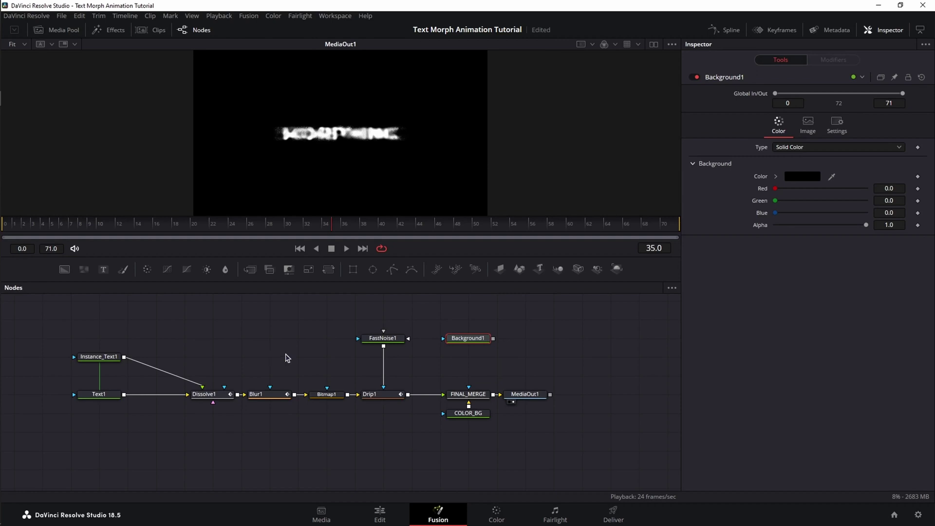
left_click(104, 396)
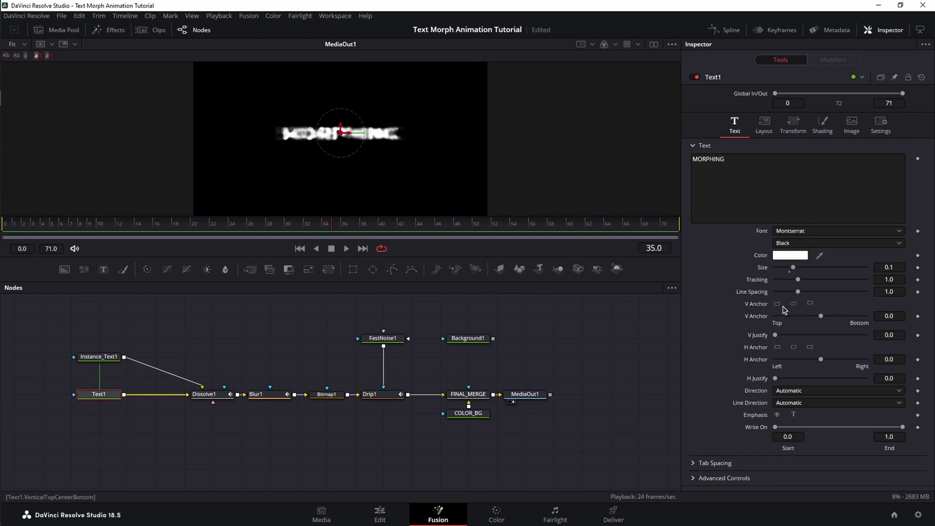
left_click(800, 257)
left_click(554, 200)
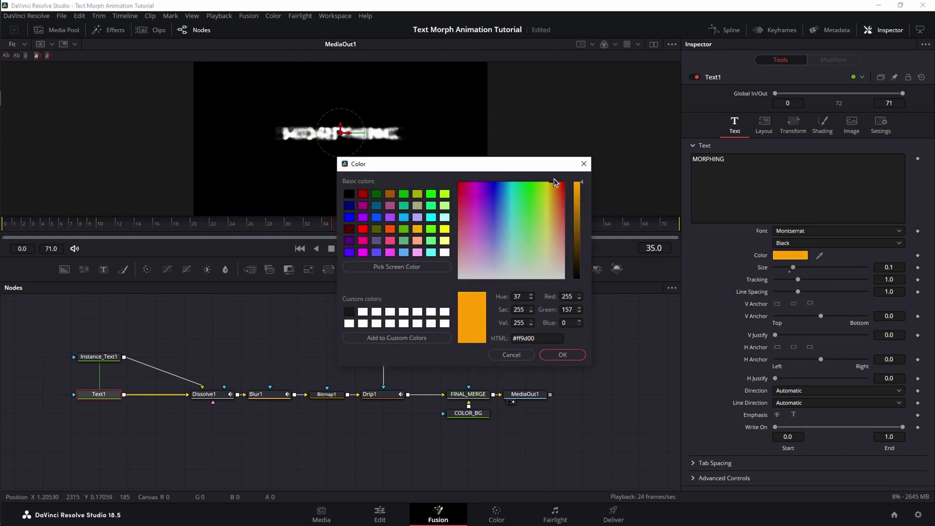
left_click(562, 355)
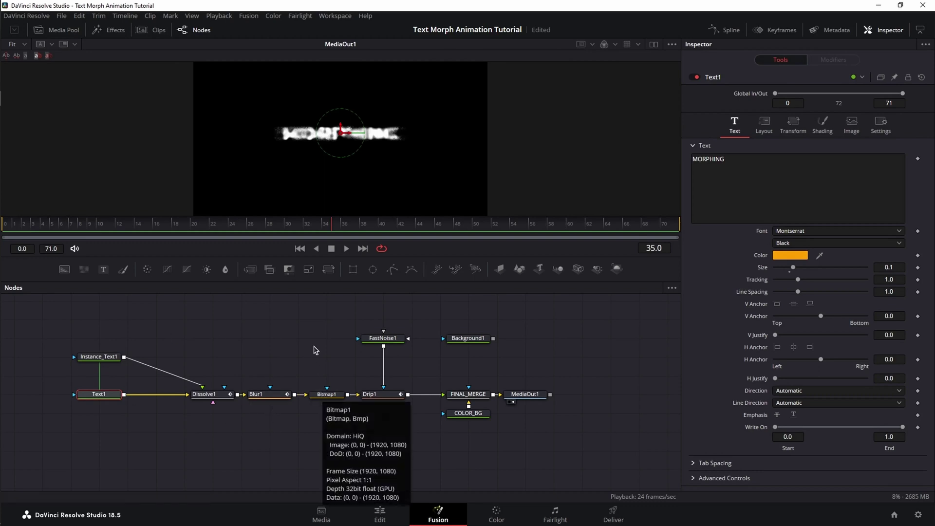
Shift the output nodes right and insert Background1 between Drip1 and FINAL_MERGE, then start renaming it
left_click(467, 338)
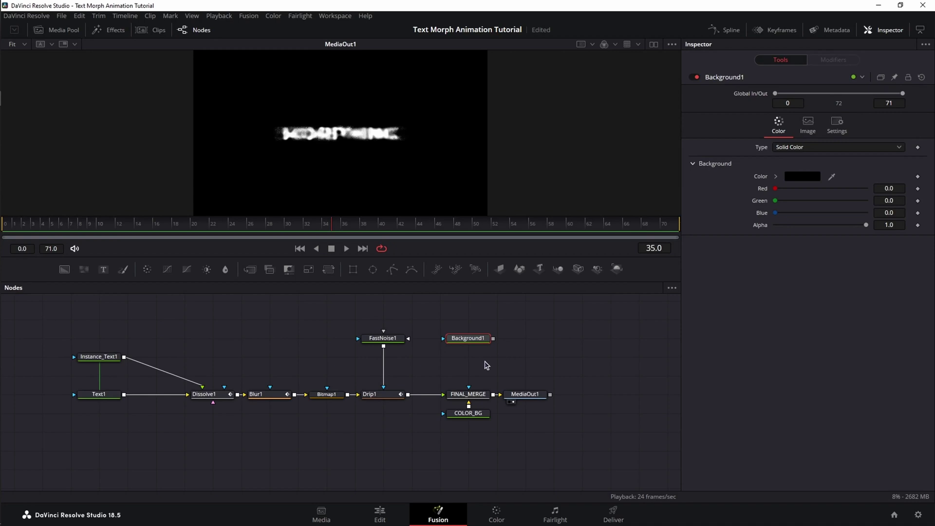
left_click_drag(486, 365, 536, 412)
left_click_drag(463, 394, 544, 399)
left_click_drag(473, 343, 473, 398)
key("F2")
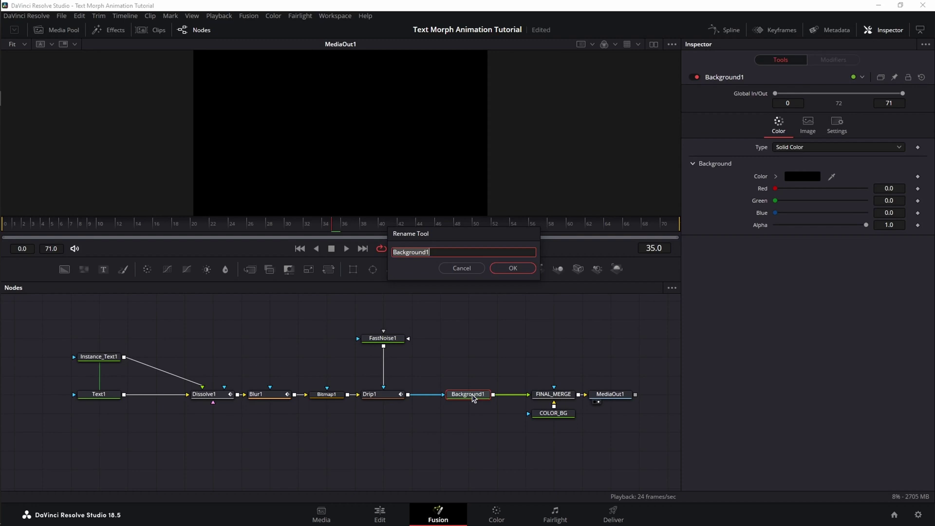
Name the node COLOR_TEXT, make it a gradient, and set its direction vertically through the frame centre
type("COLOR_TEXT")
key("Return")
left_click(825, 150)
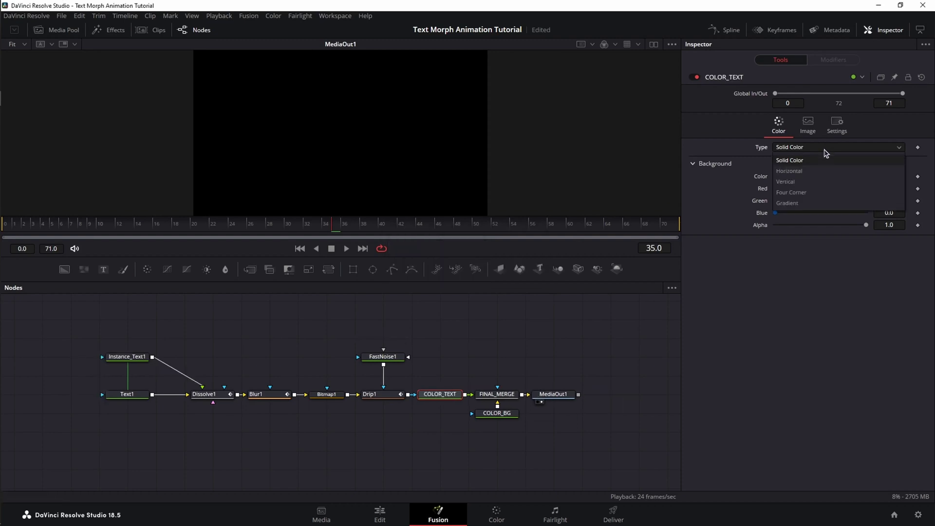
left_click(790, 203)
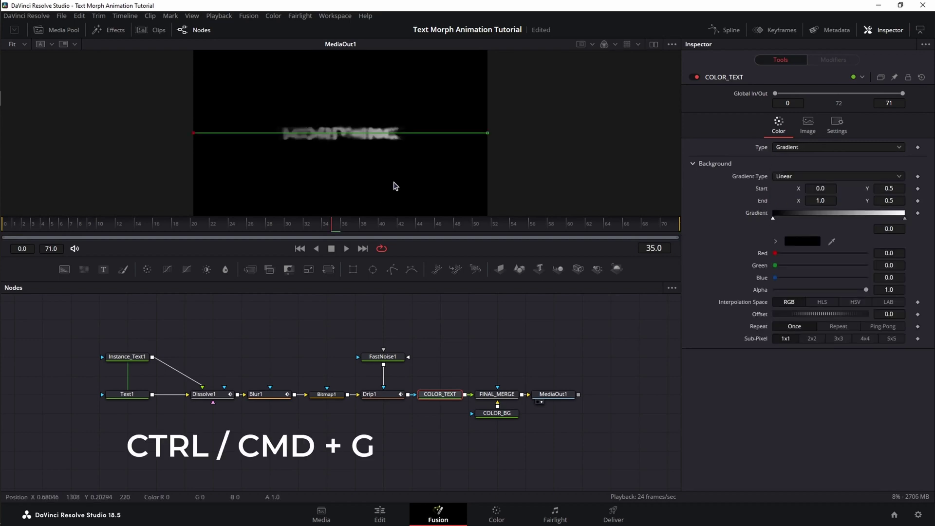
key("ctrl+g")
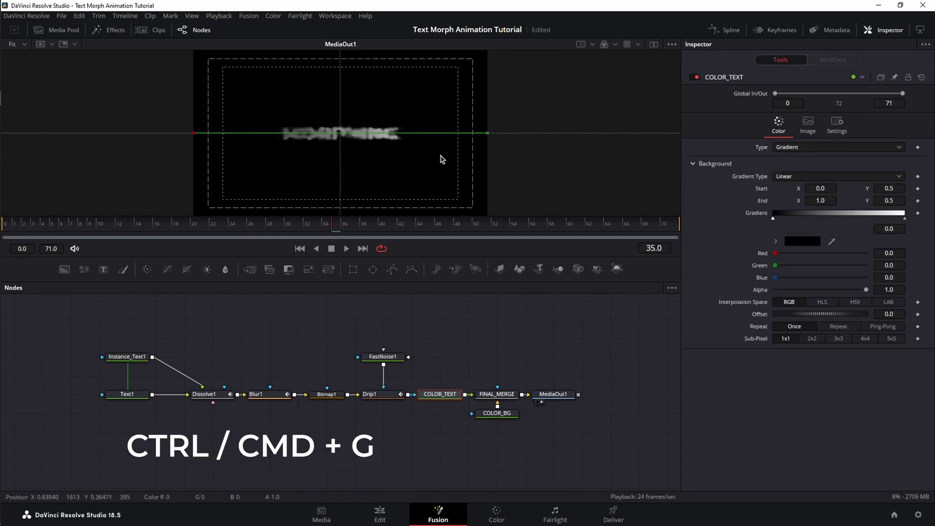
left_click_drag(194, 133, 340, 185)
left_click_drag(488, 133, 338, 100)
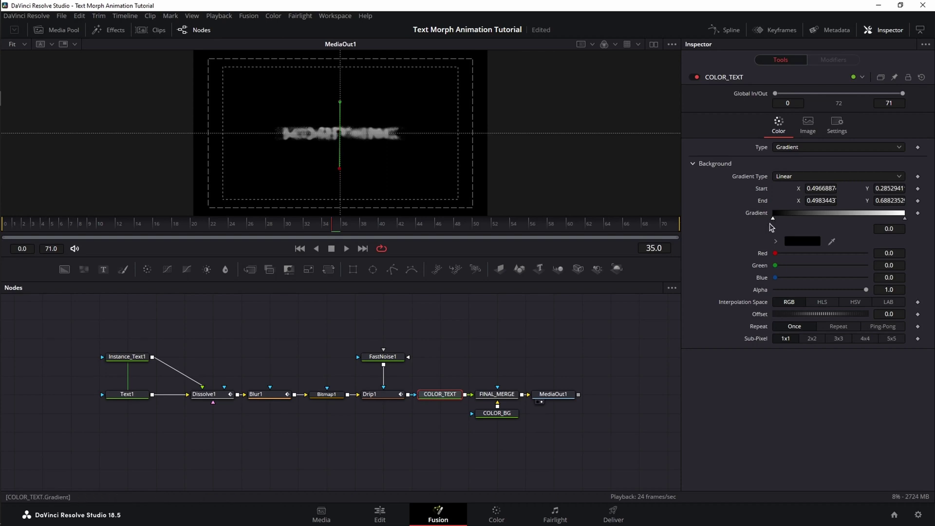
Colour the gradient's start stop bright cyan and its end stop deep blue
left_click(794, 242)
left_click(515, 188)
left_click_drag(517, 189, 513, 183)
left_click(577, 185)
left_click(560, 354)
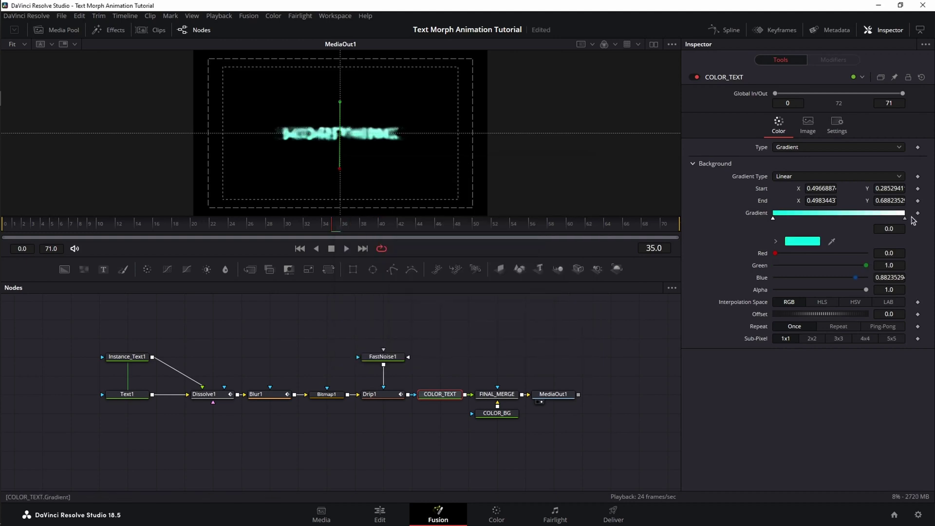
left_click(905, 219)
left_click(798, 242)
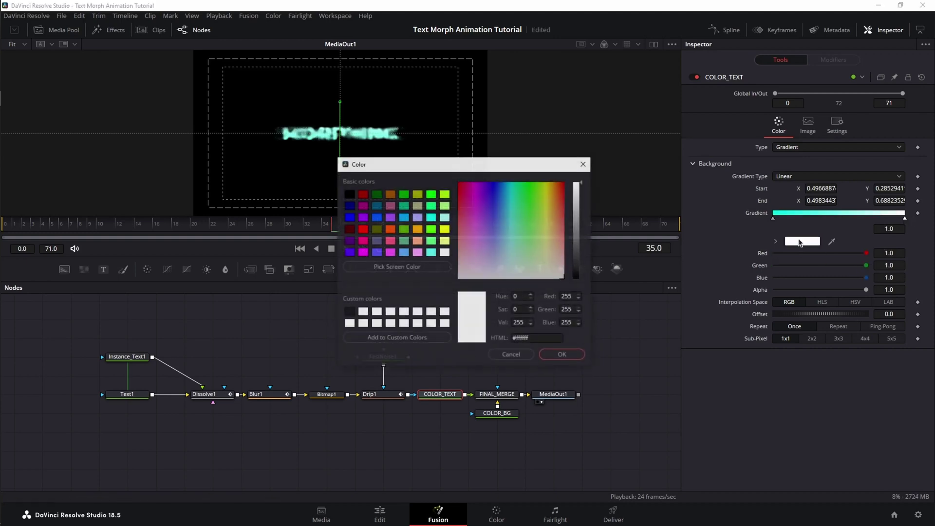
left_click(489, 188)
left_click_drag(489, 188, 492, 185)
key("Return")
Slide the cyan stop to about 0.30 and the blue stop to 0.67, then fine-tune the gradient handles
left_click_drag(773, 218, 794, 222)
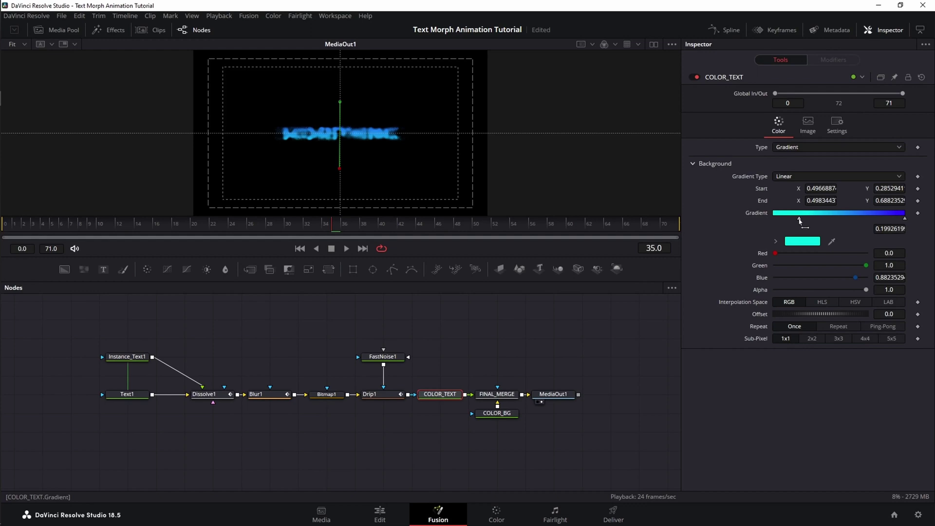
left_click_drag(905, 219, 862, 220)
left_click_drag(799, 219, 812, 218)
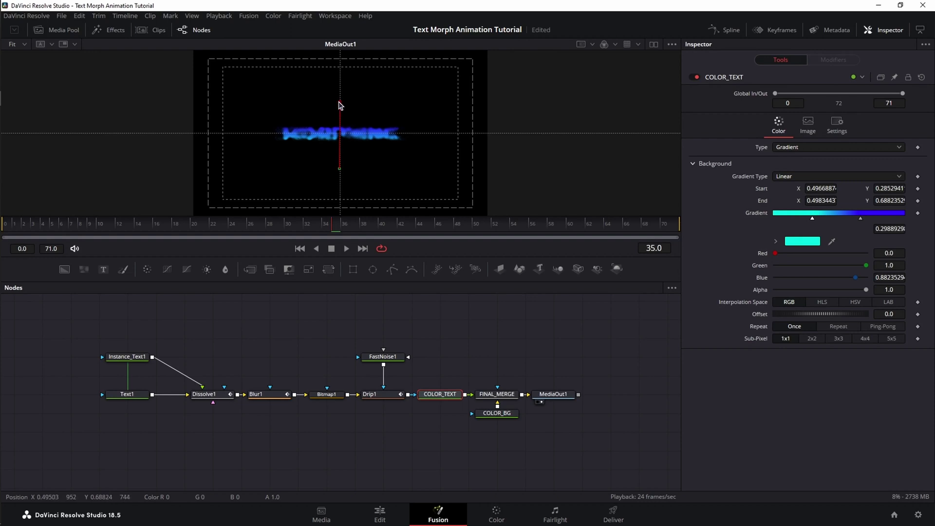
mouse_move(340, 105)
left_mouse_down()
mouse_move(375, 130)
mouse_move(377, 152)
mouse_move(340, 99)
left_mouse_up()
left_click_drag(378, 152, 341, 170)
left_click_drag(341, 101, 340, 105)
left_click_drag(341, 169, 341, 168)
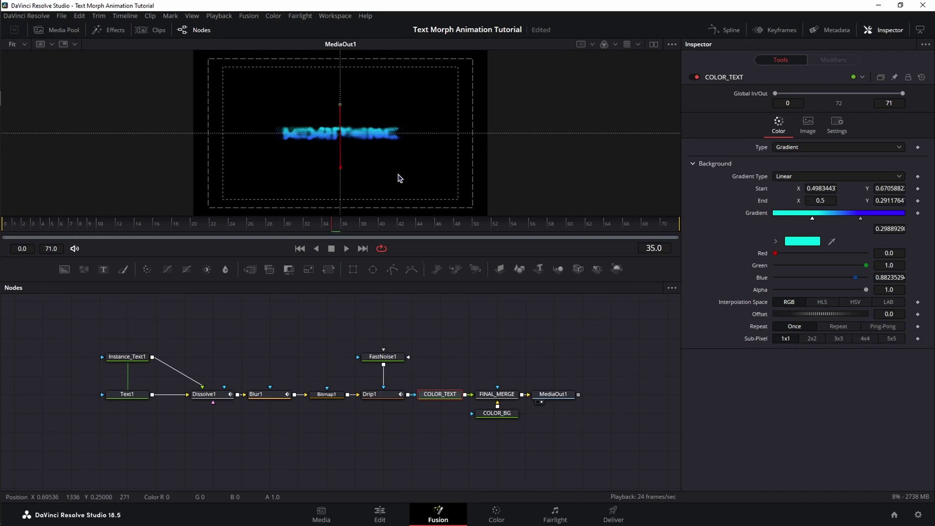
View MediaOut1 in an enlarged viewer and play the morph from the first frame
left_click(558, 395)
left_click_drag(310, 256, 310, 308)
left_click(300, 300)
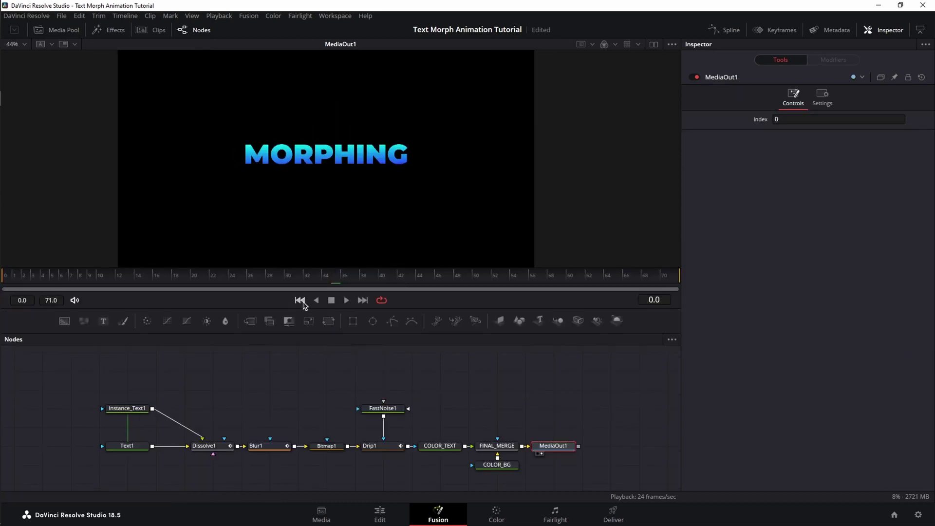
left_click(347, 301)
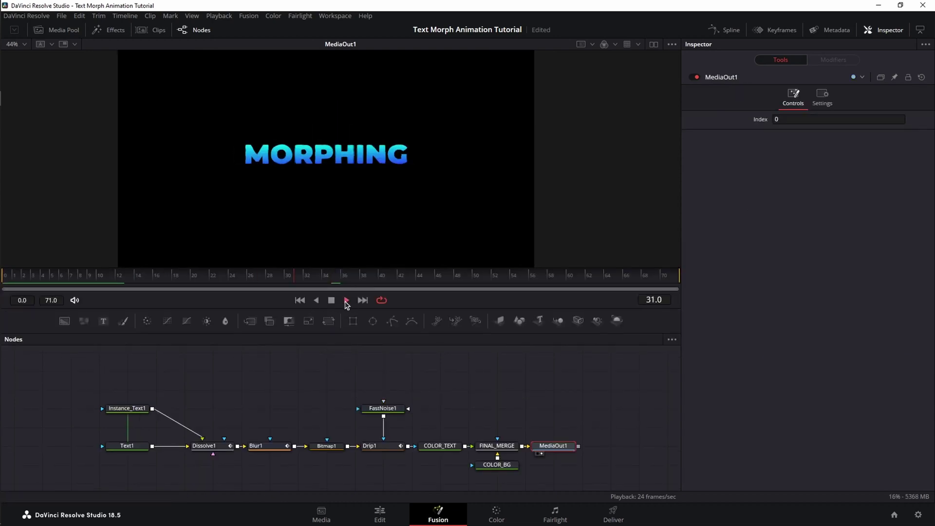